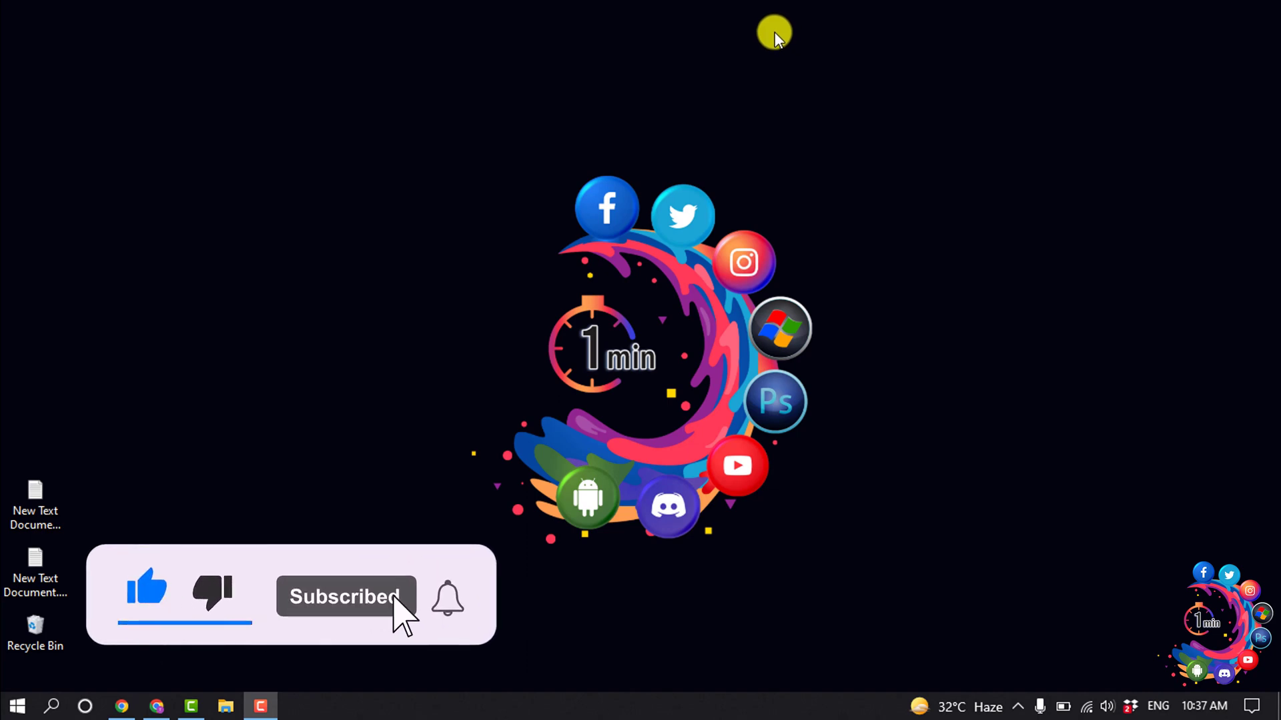
# Bring up the Chrome window showing the Google Analytics home dashboard.
pyautogui.click(156, 706)
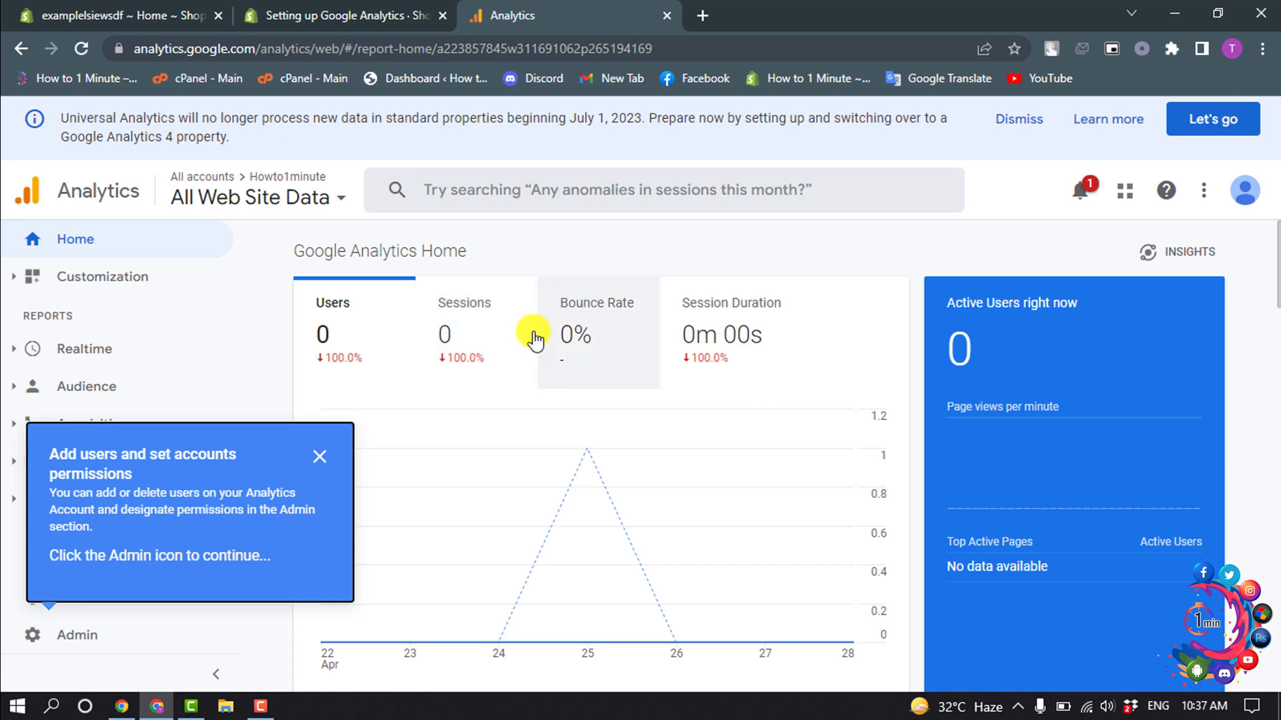
# Dismiss the 'Add users' tip and go to the Admin settings.
pyautogui.click(319, 456)
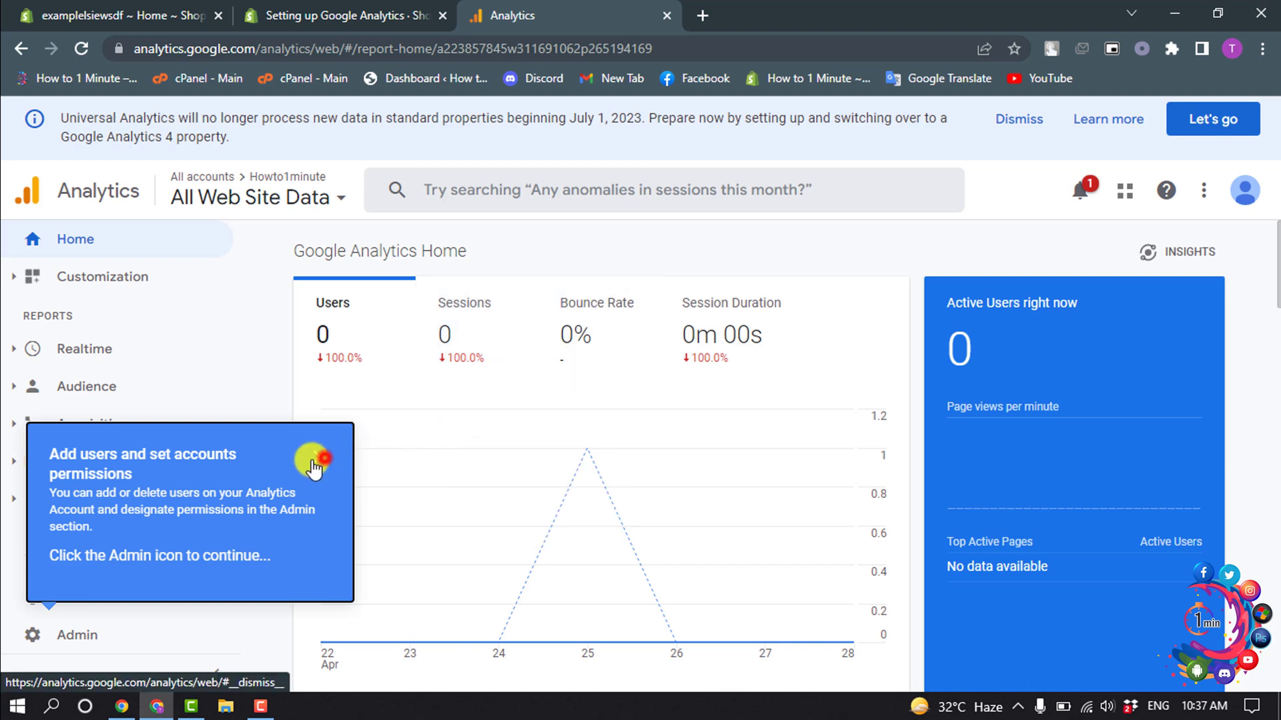
pyautogui.click(62, 646)
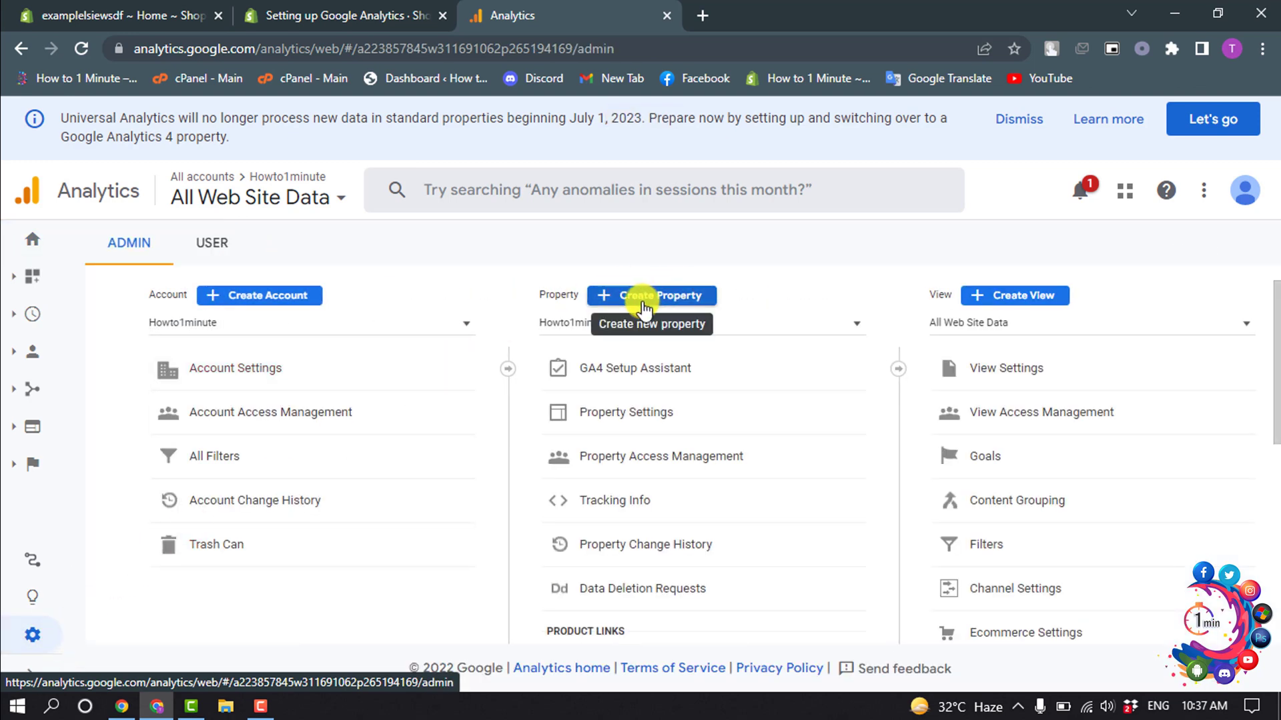
# Start a new property and begin naming it howto1minute25.
pyautogui.click(653, 294)
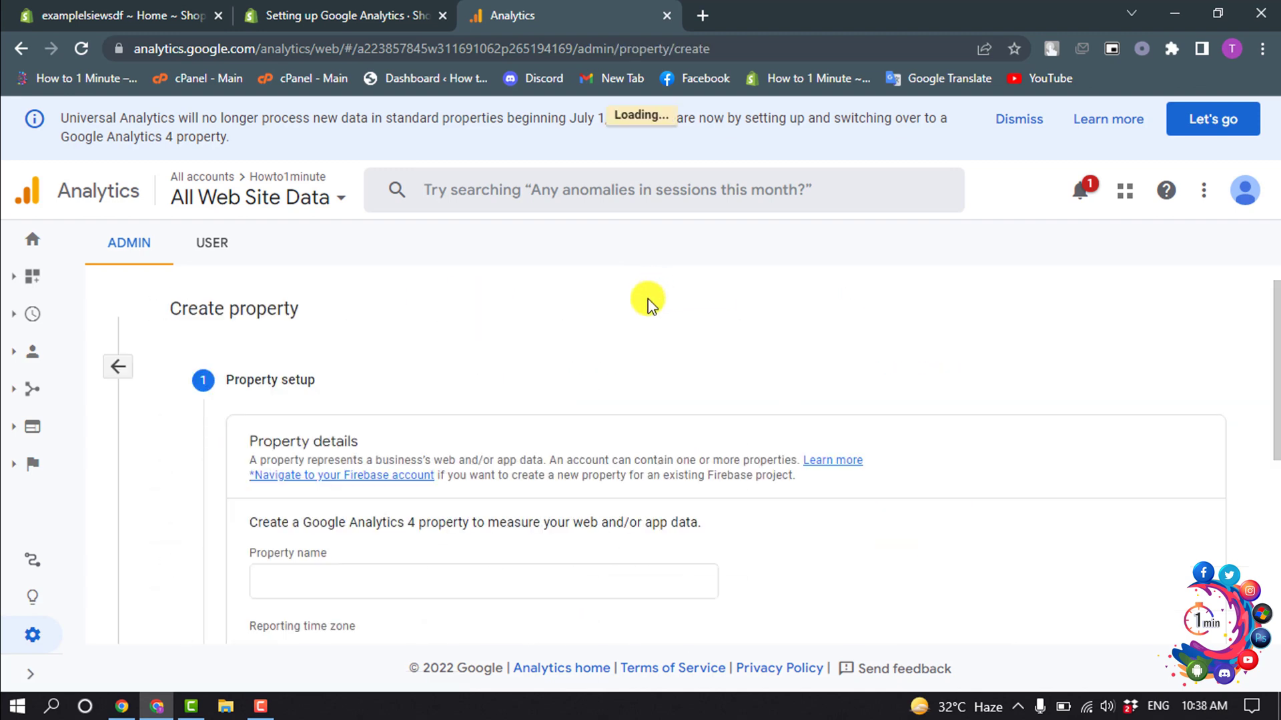
pyautogui.scroll(-2, 421, 466)
pyautogui.click(316, 388)
pyautogui.write('howto1minute25')
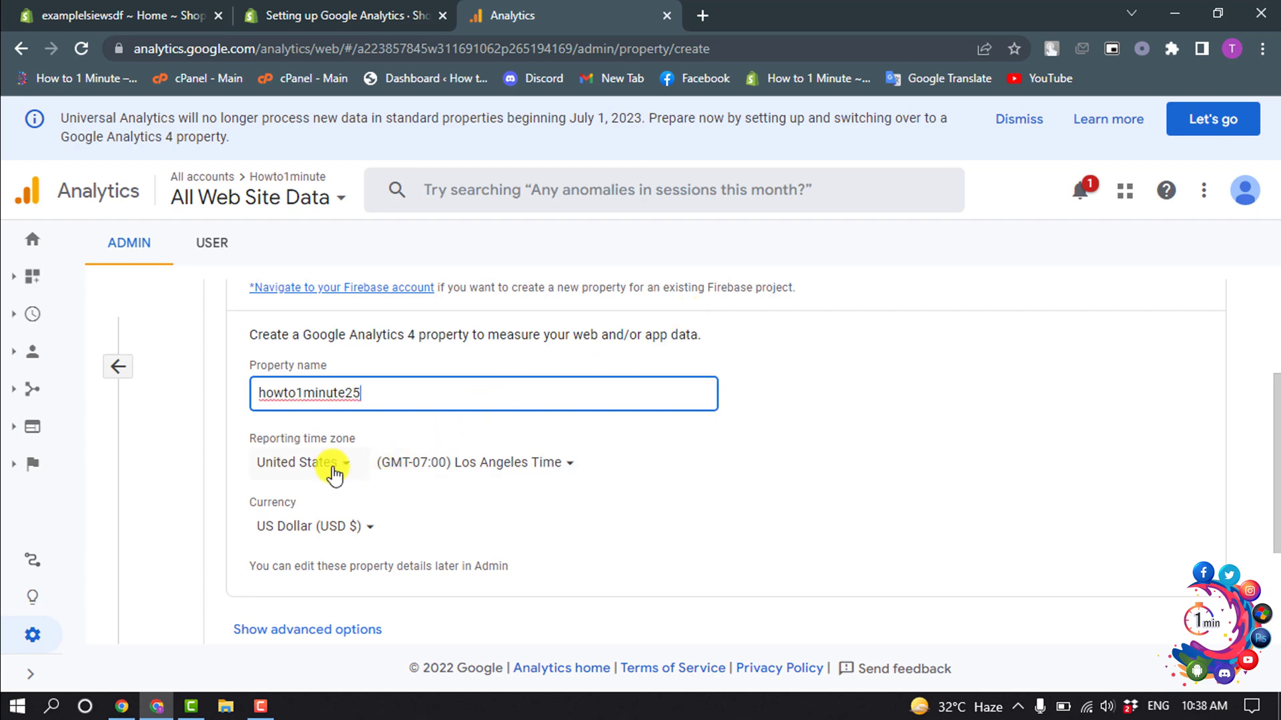
pyautogui.scroll(-1, 443, 462)
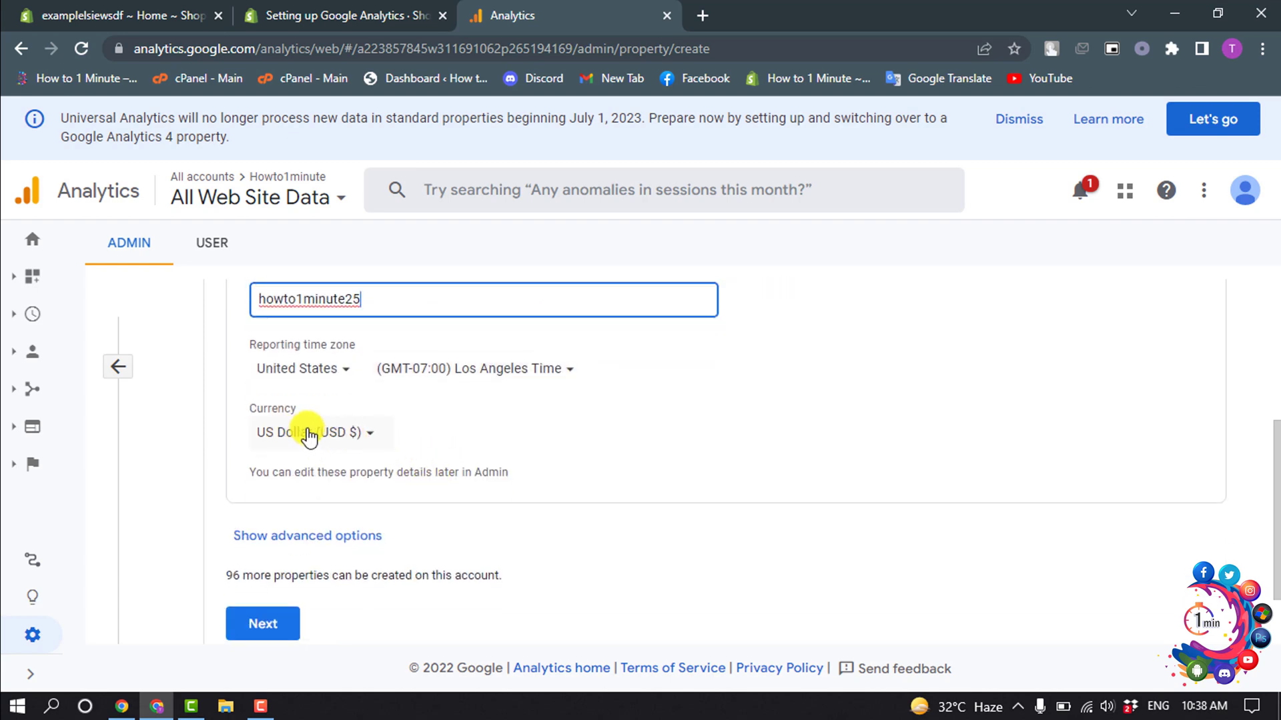
pyautogui.scroll(-1, 308, 435)
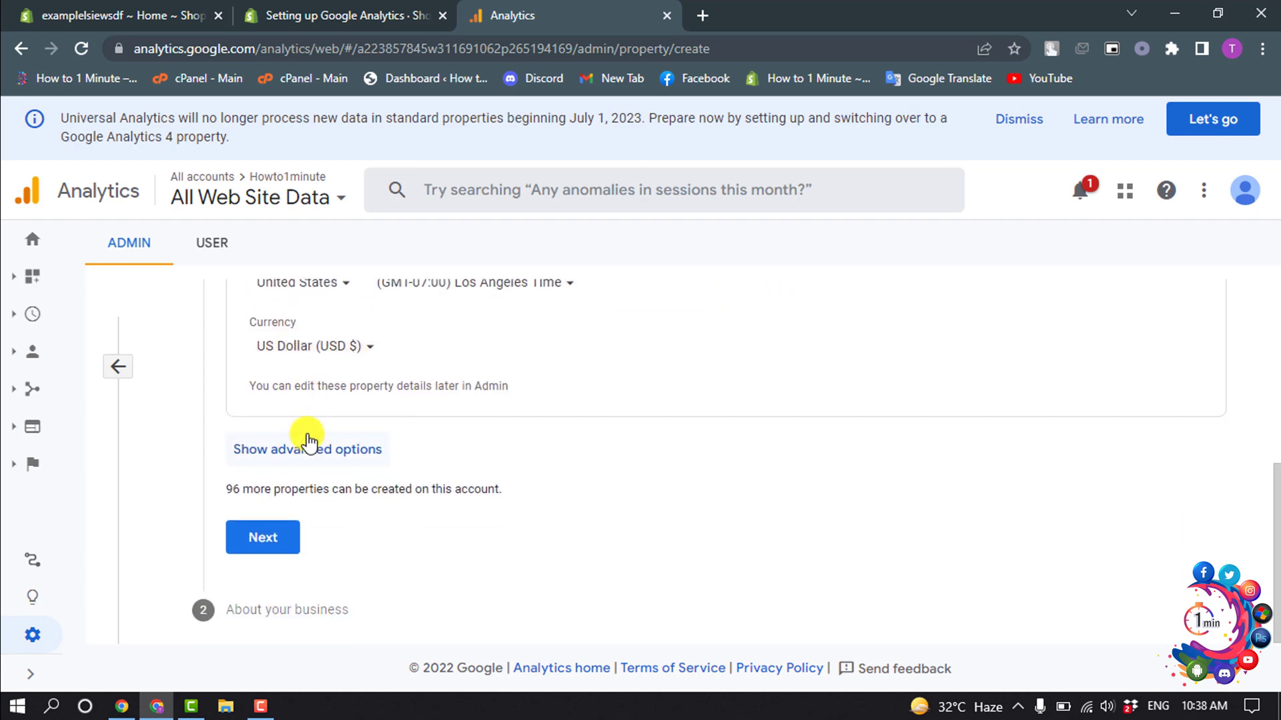
# Turn on the Universal Analytics property option and copy the Shopify store's web address.
pyautogui.click(269, 449)
pyautogui.scroll(-1, 271, 457)
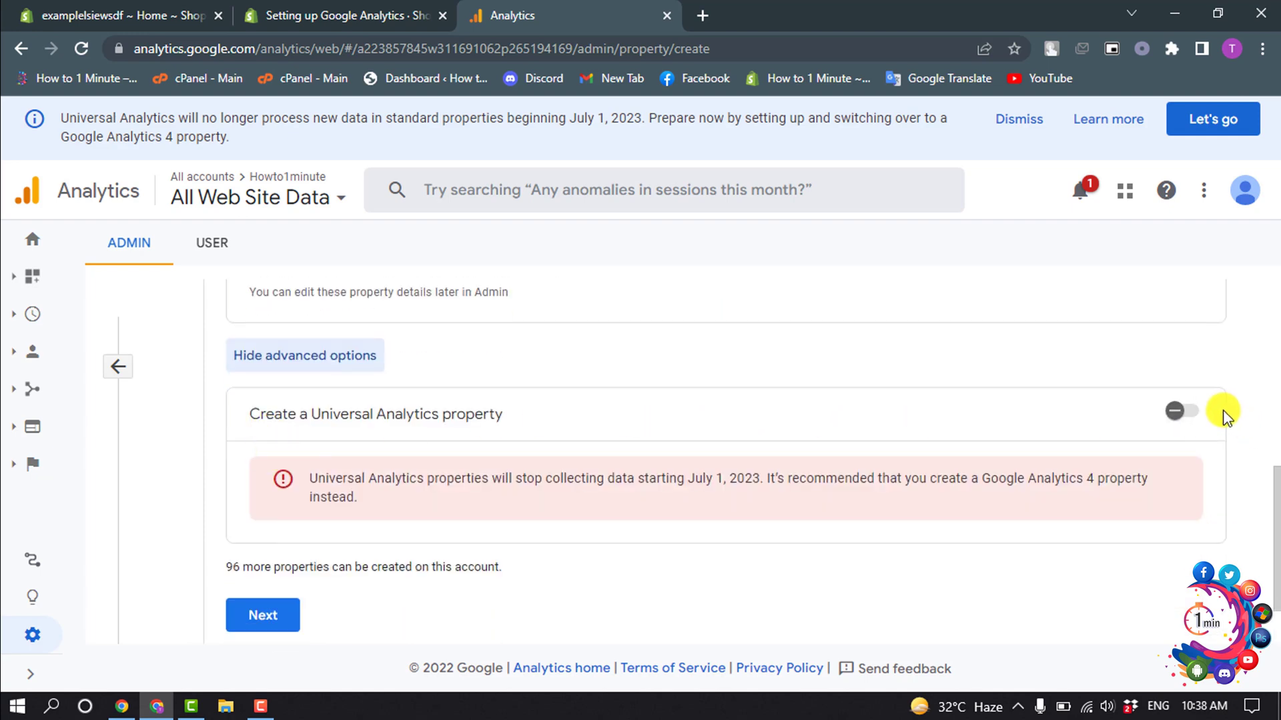
pyautogui.click(1179, 415)
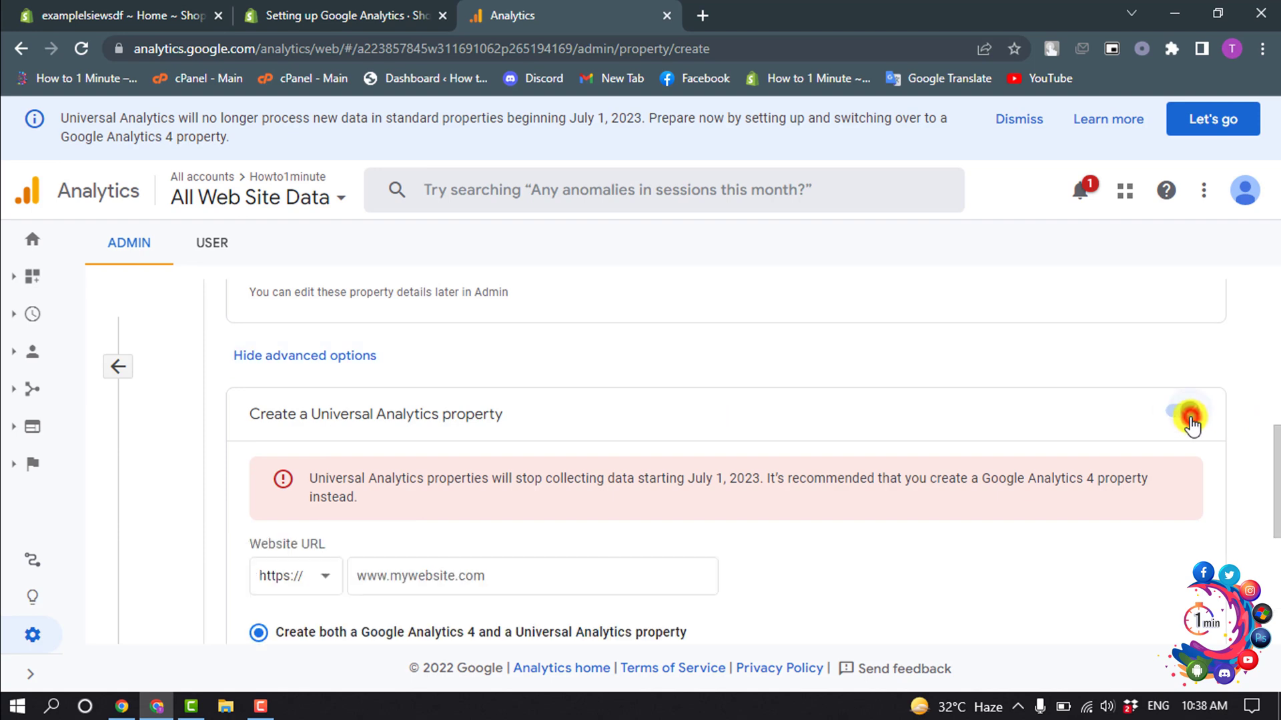
pyautogui.scroll(-1, 1180, 428)
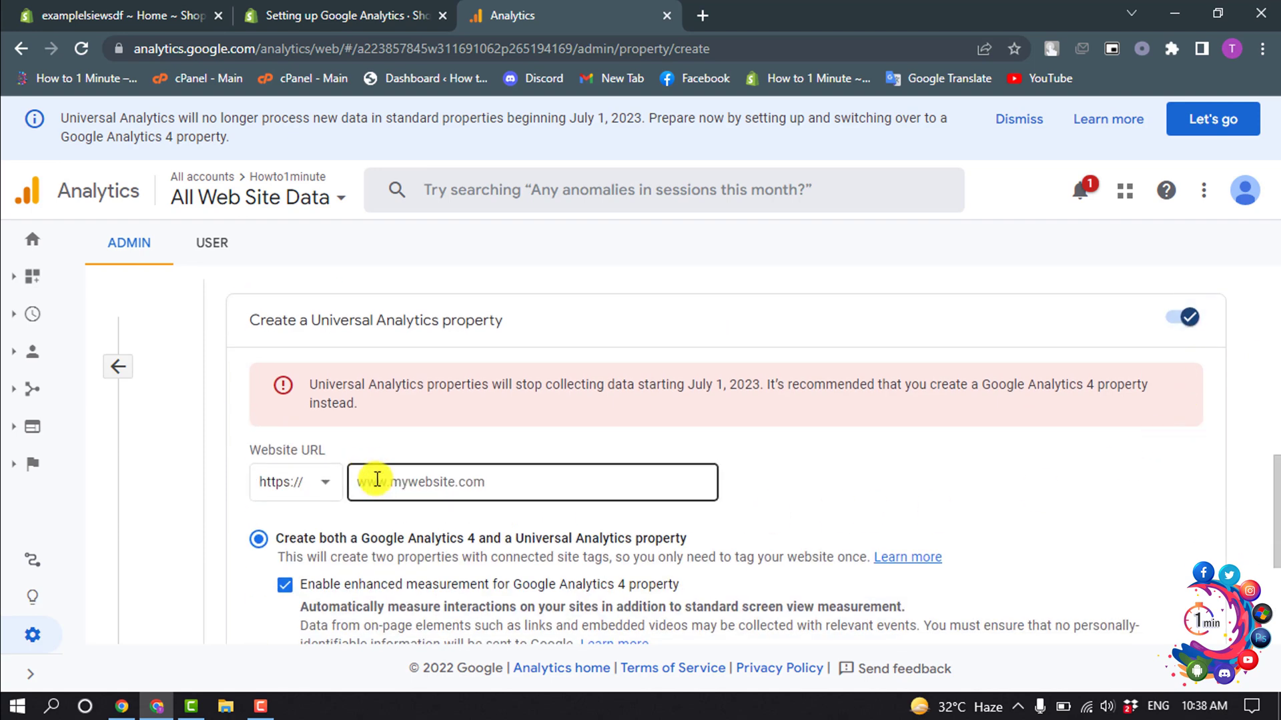
pyautogui.click(4, 6)
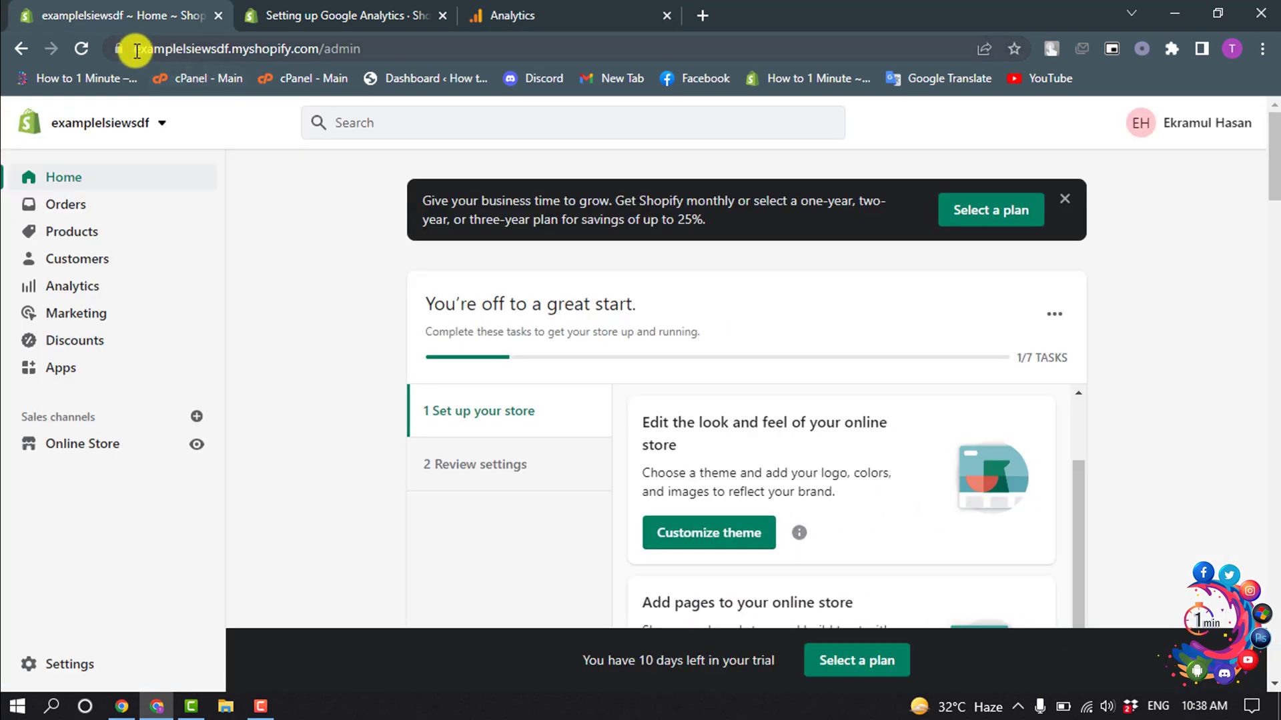
pyautogui.moveTo(136, 50); pyautogui.dragTo(318, 49)
pyautogui.rightClick(326, 59)
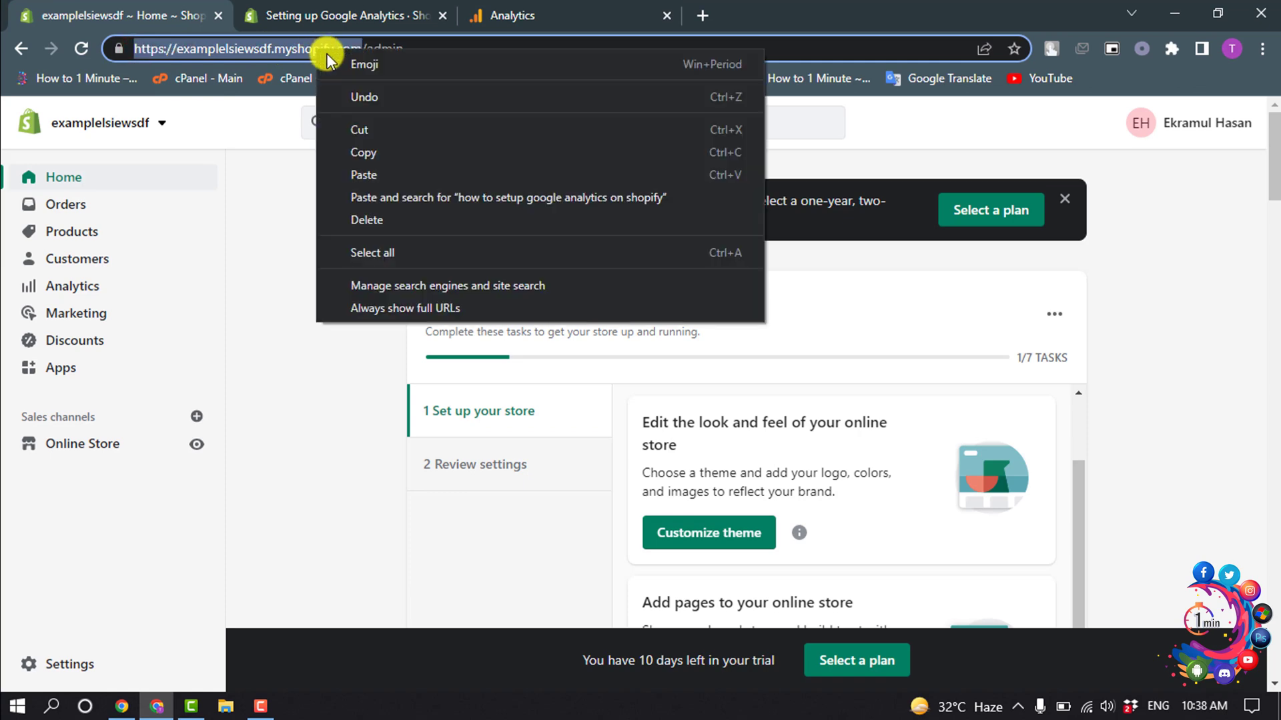
pyautogui.click(363, 153)
pyautogui.click(513, 15)
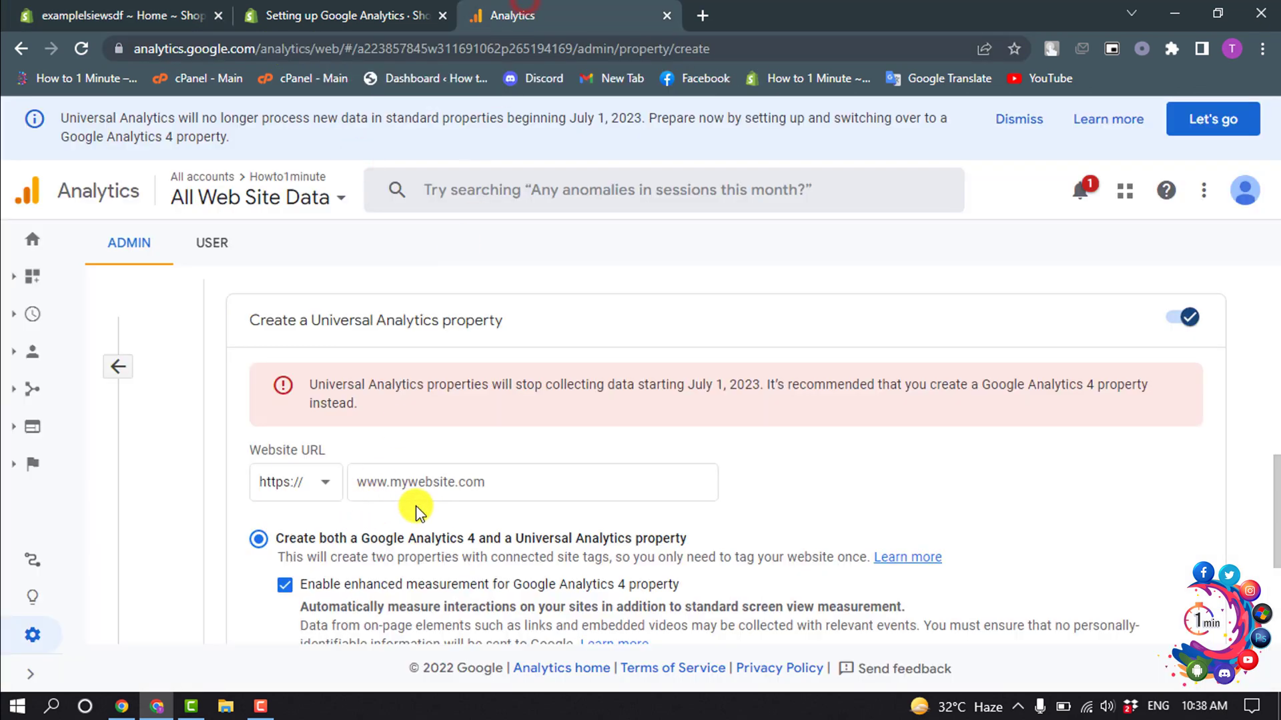
pyautogui.click(422, 484)
pyautogui.hotkey('ctrl', 'v')
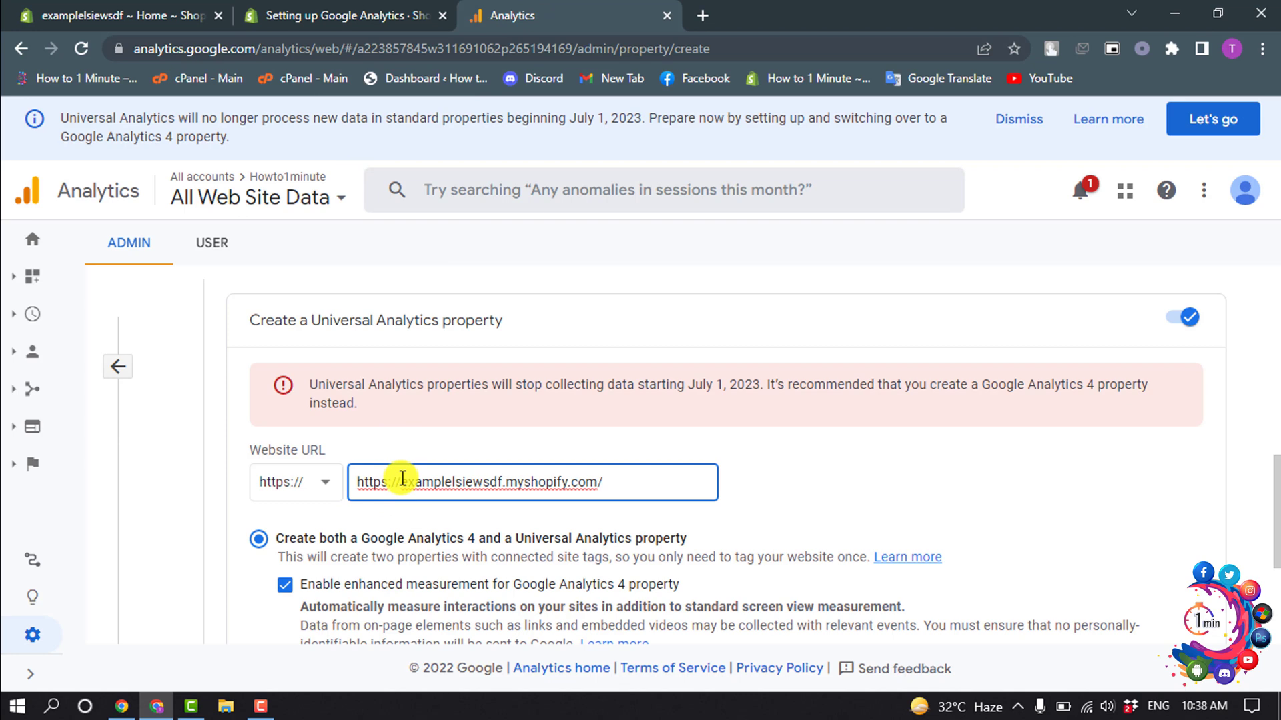
pyautogui.moveTo(406, 480); pyautogui.dragTo(271, 481)
pyautogui.press('BackSpace')
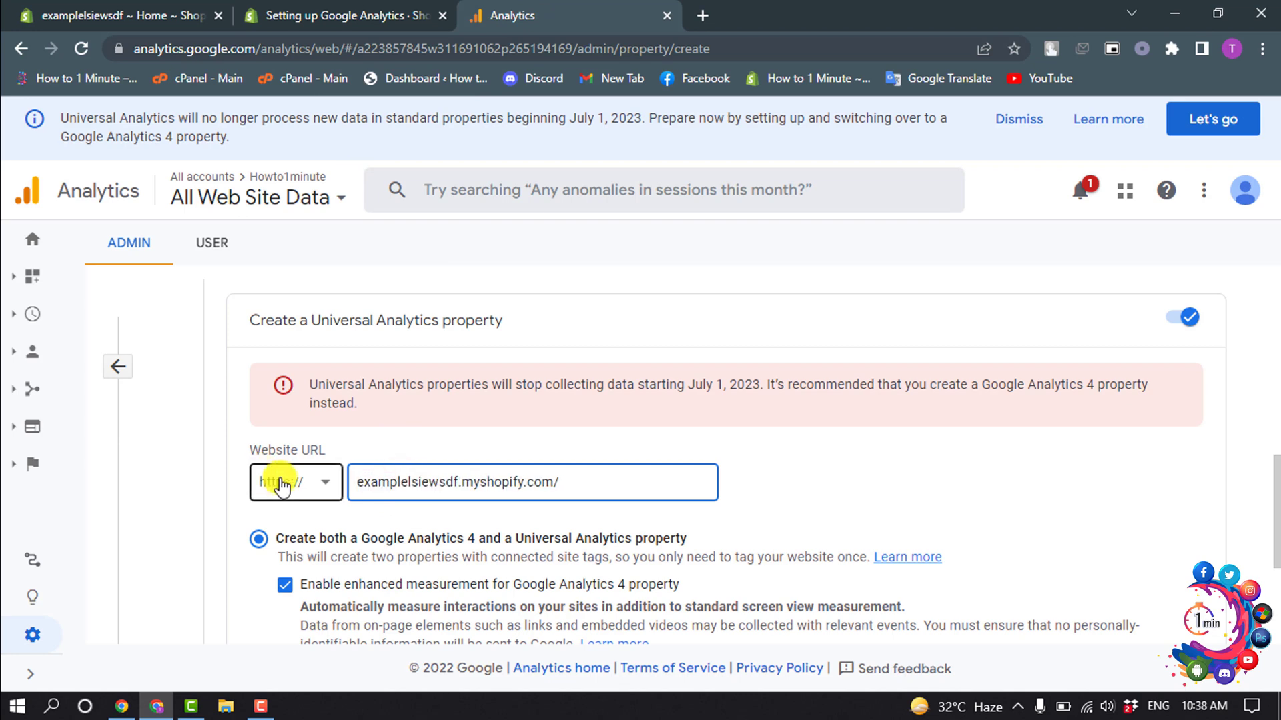
# Choose a Universal Analytics-only property and continue to the business information step.
pyautogui.click(798, 501)
pyautogui.scroll(-2, 798, 501)
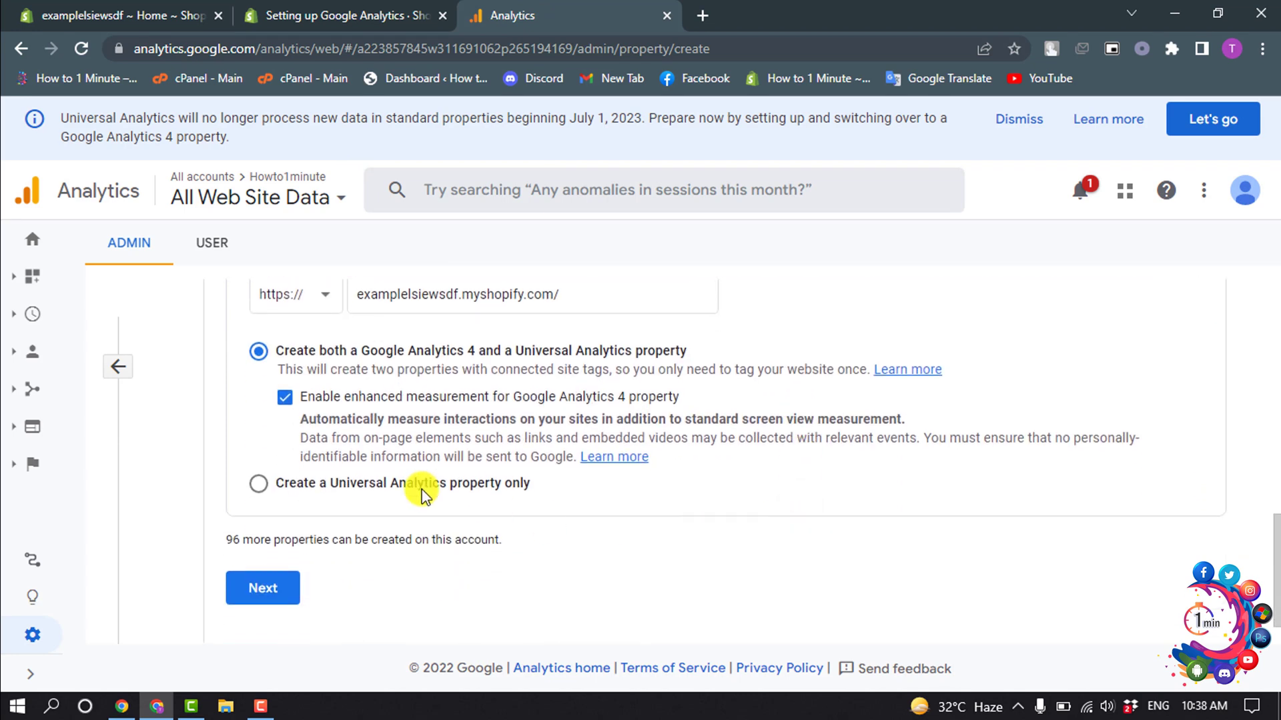
pyautogui.click(257, 488)
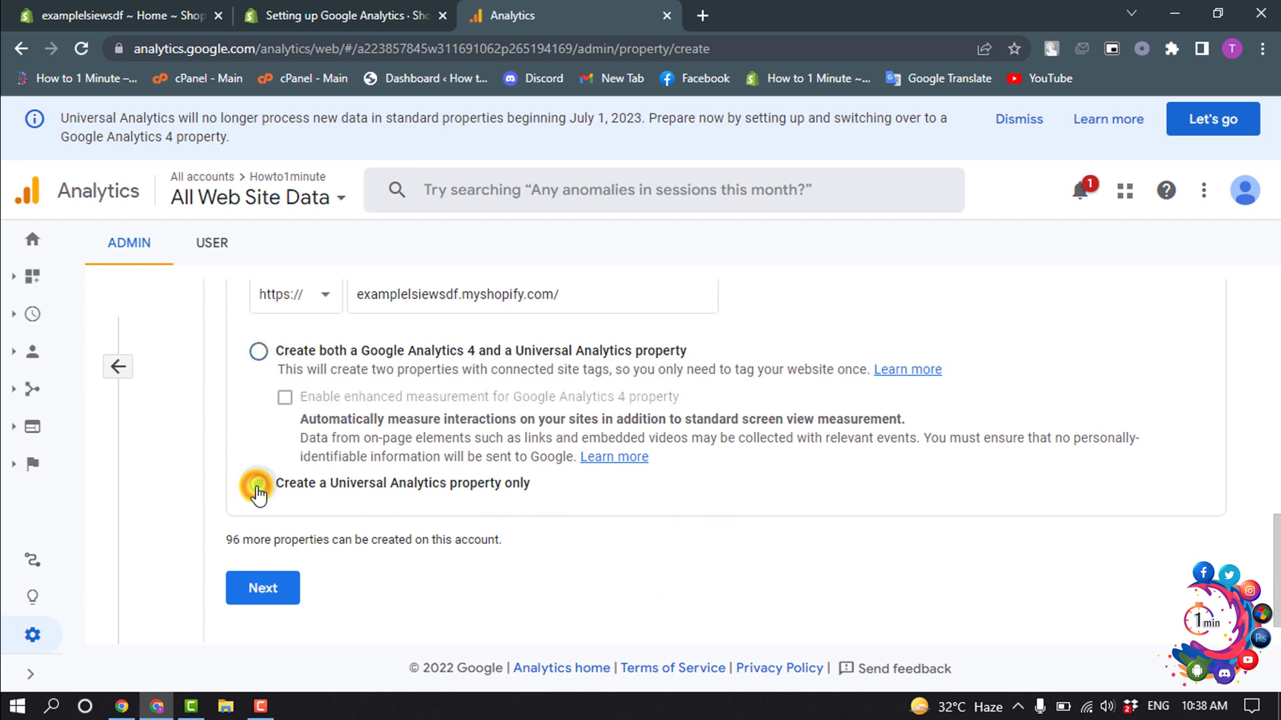
pyautogui.click(252, 594)
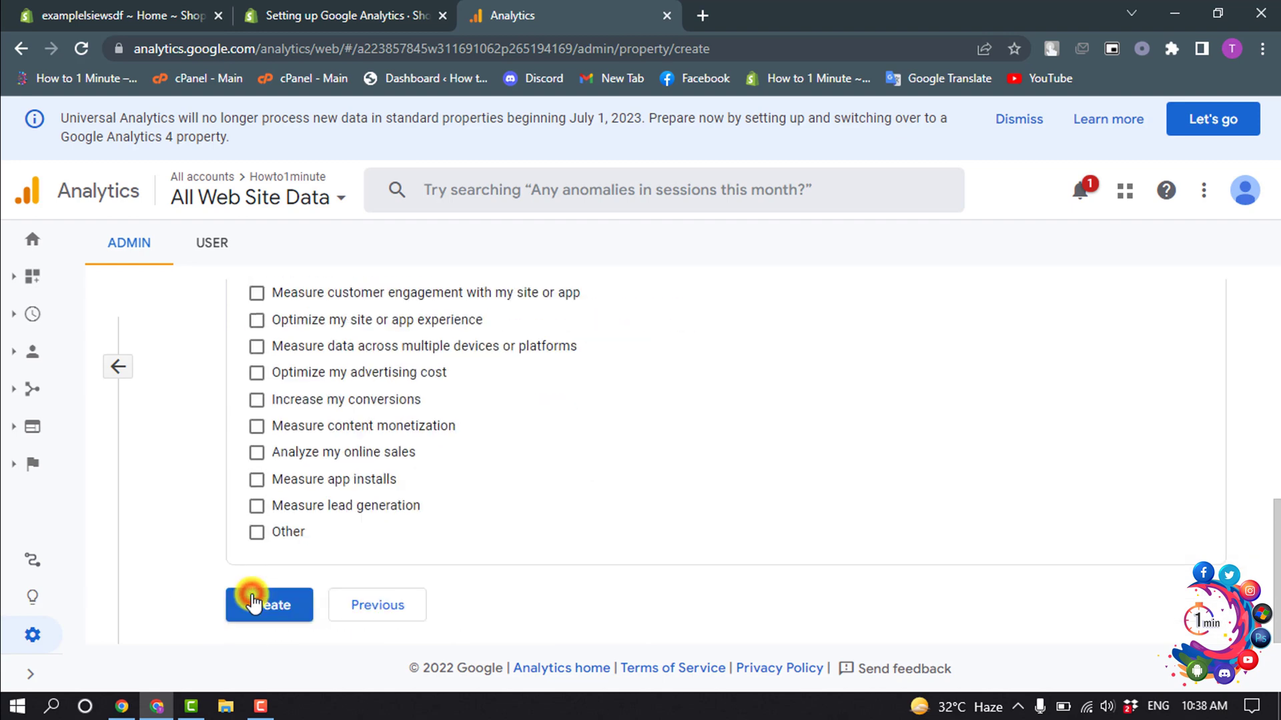
pyautogui.scroll(2, 380, 441)
pyautogui.scroll(2, 386, 455)
pyautogui.scroll(2, 381, 452)
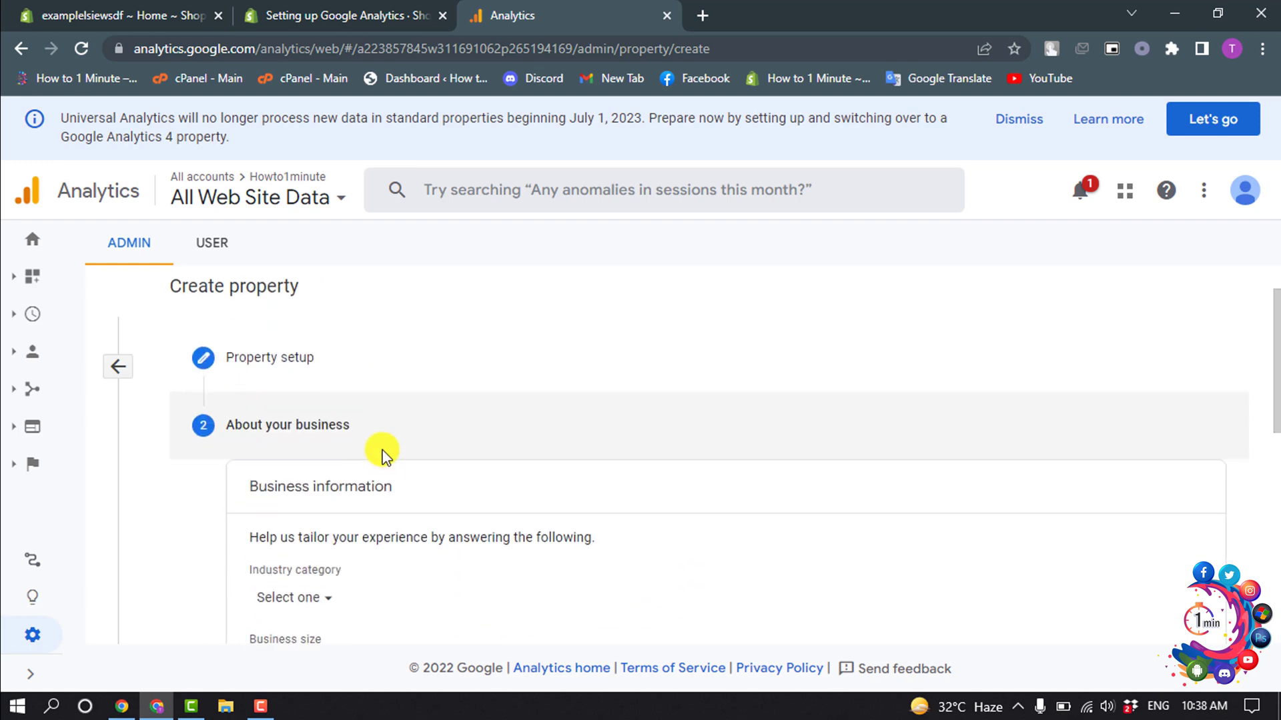
pyautogui.scroll(-2, 360, 450)
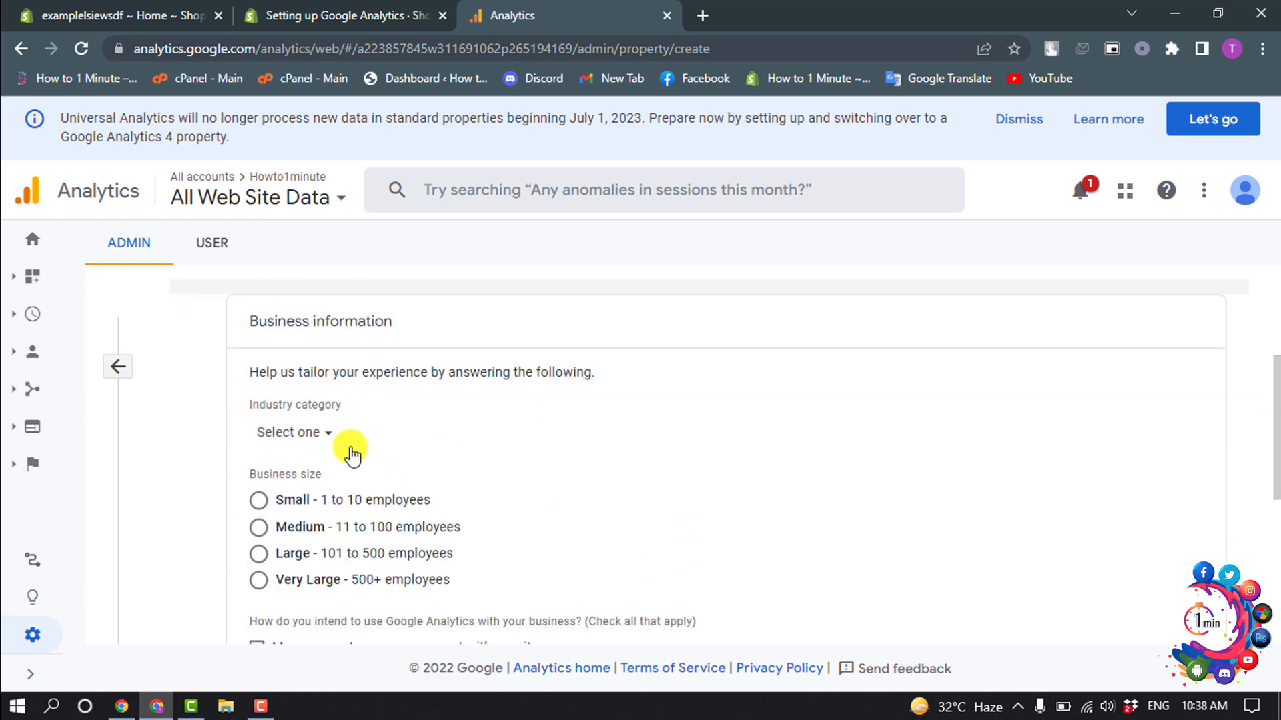
# Set industry to Computers & Electronics, mark lead generation as the intended use, and create the property.
pyautogui.click(305, 436)
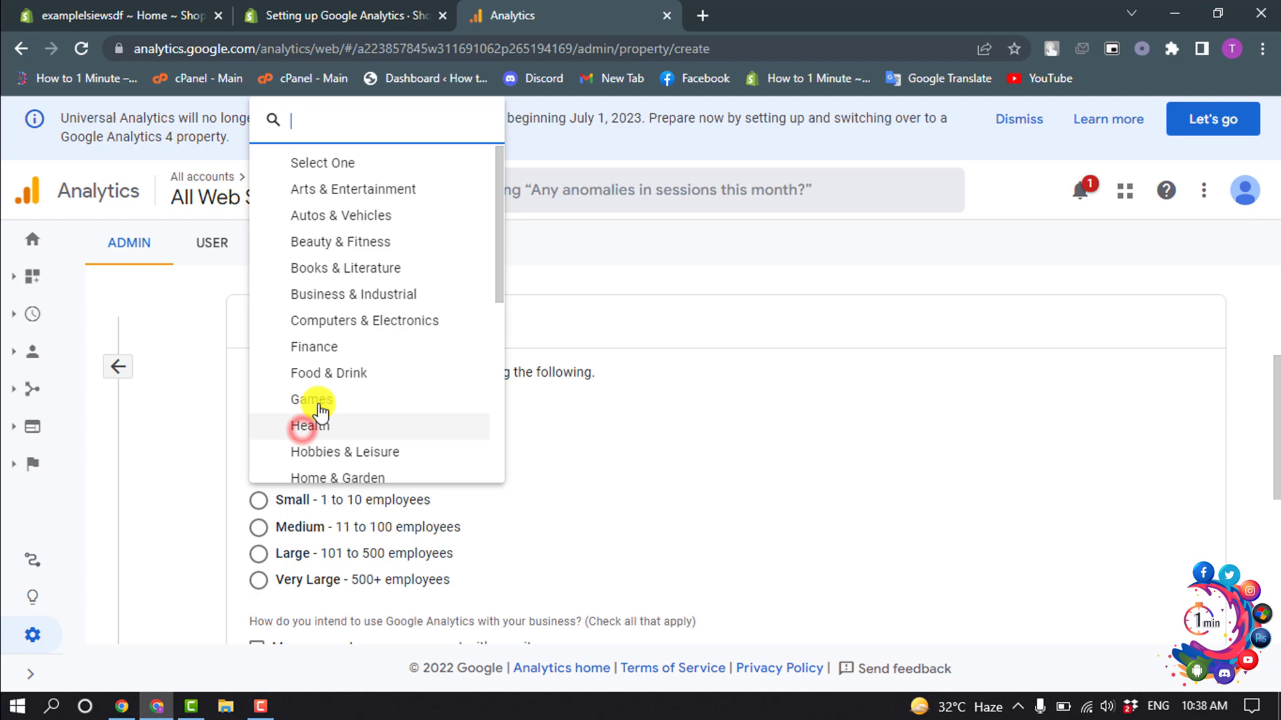
pyautogui.click(386, 321)
pyautogui.scroll(-1, 381, 471)
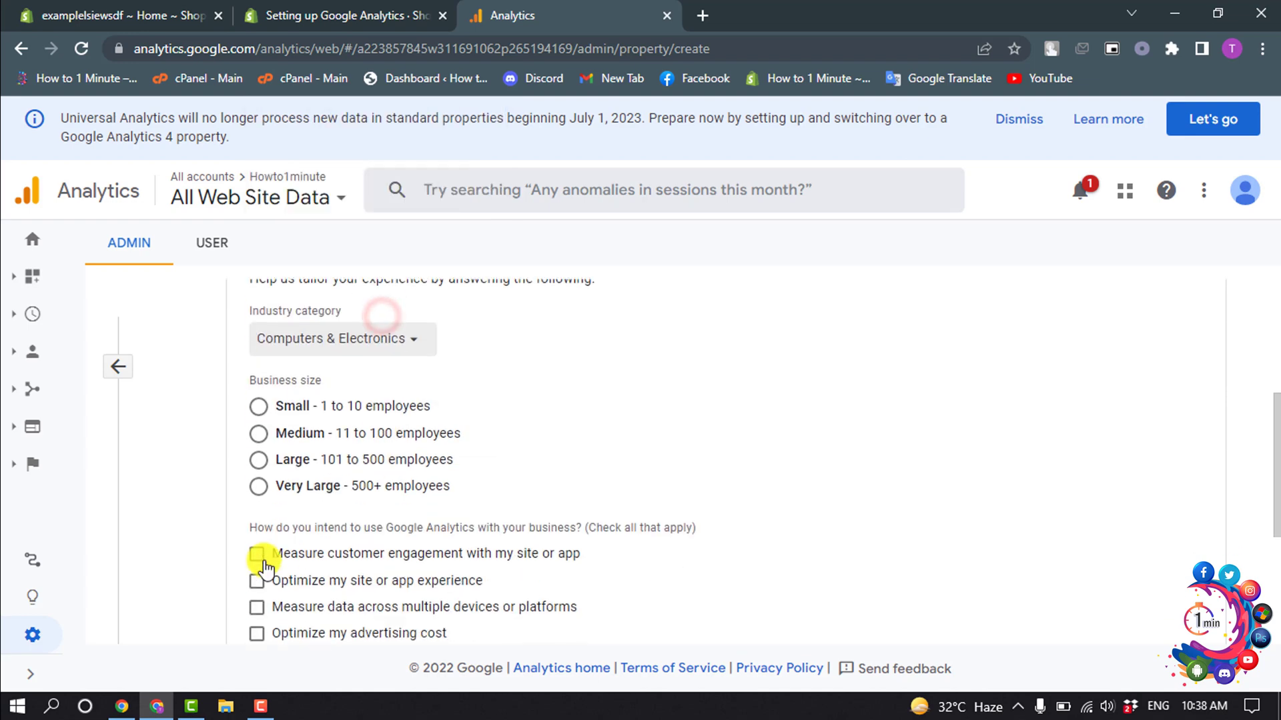
pyautogui.click(263, 409)
pyautogui.scroll(-3, 367, 407)
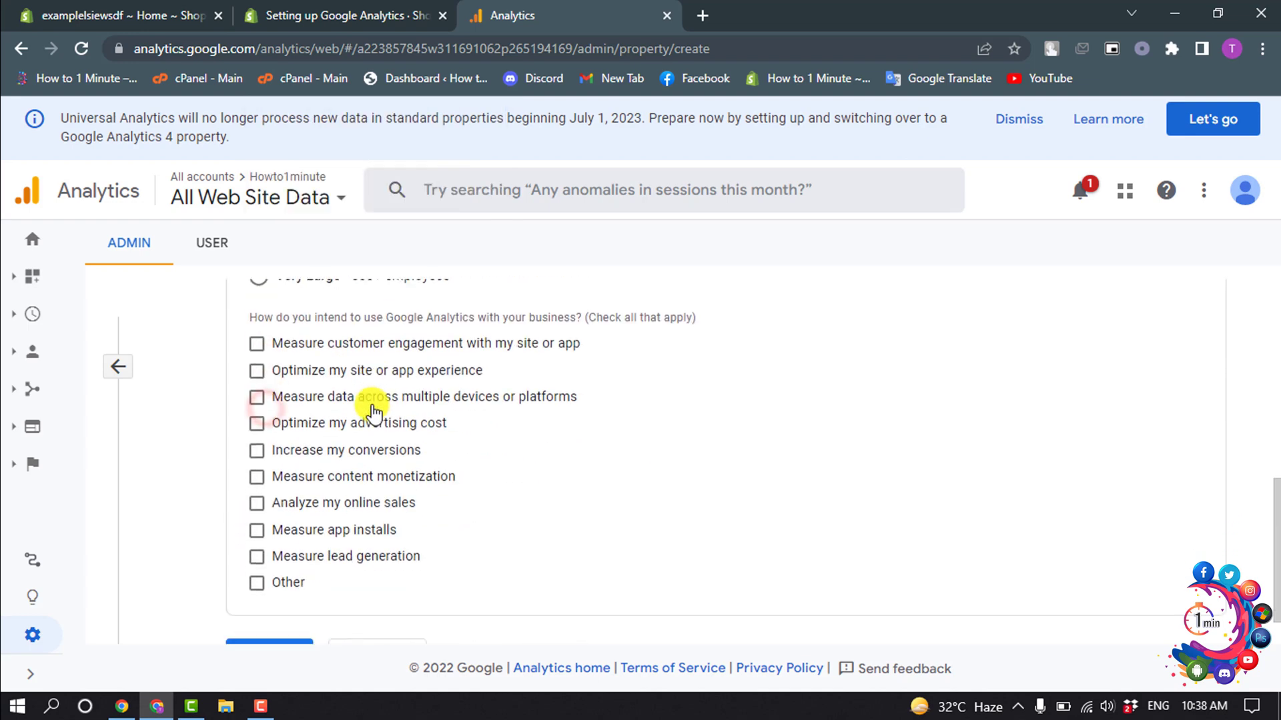
pyautogui.scroll(-1, 371, 404)
pyautogui.click(258, 506)
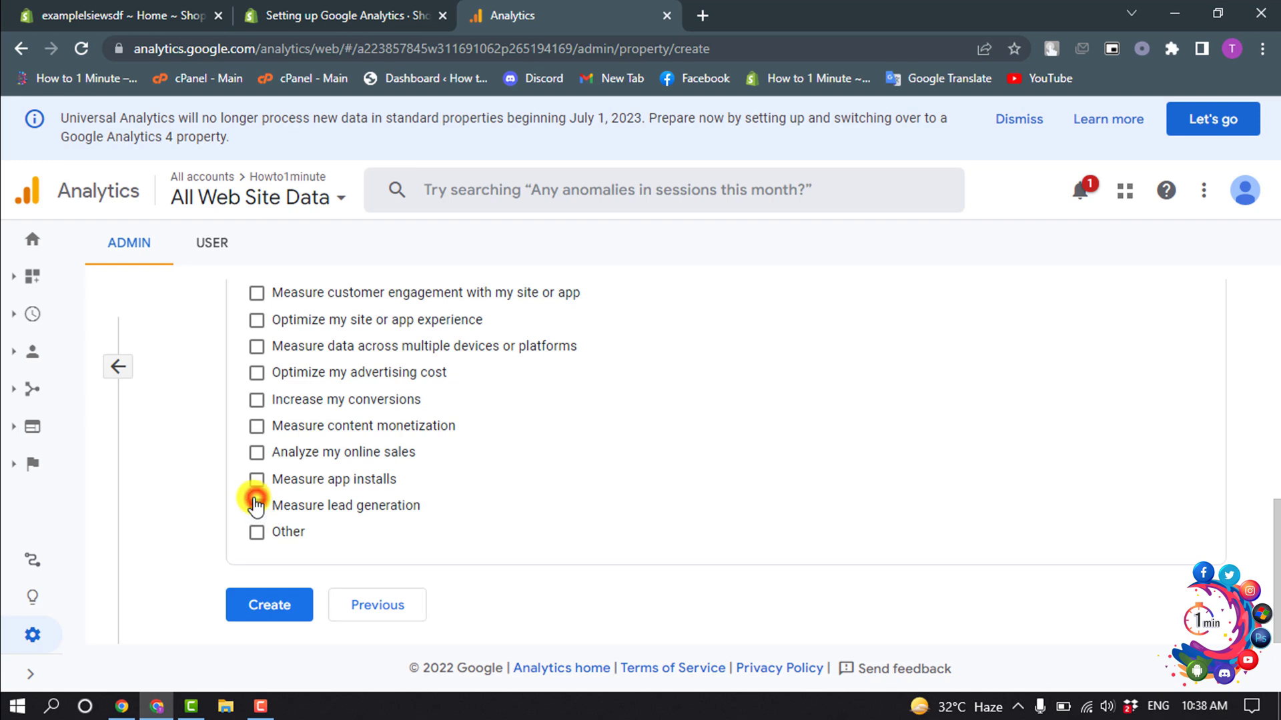
pyautogui.click(272, 609)
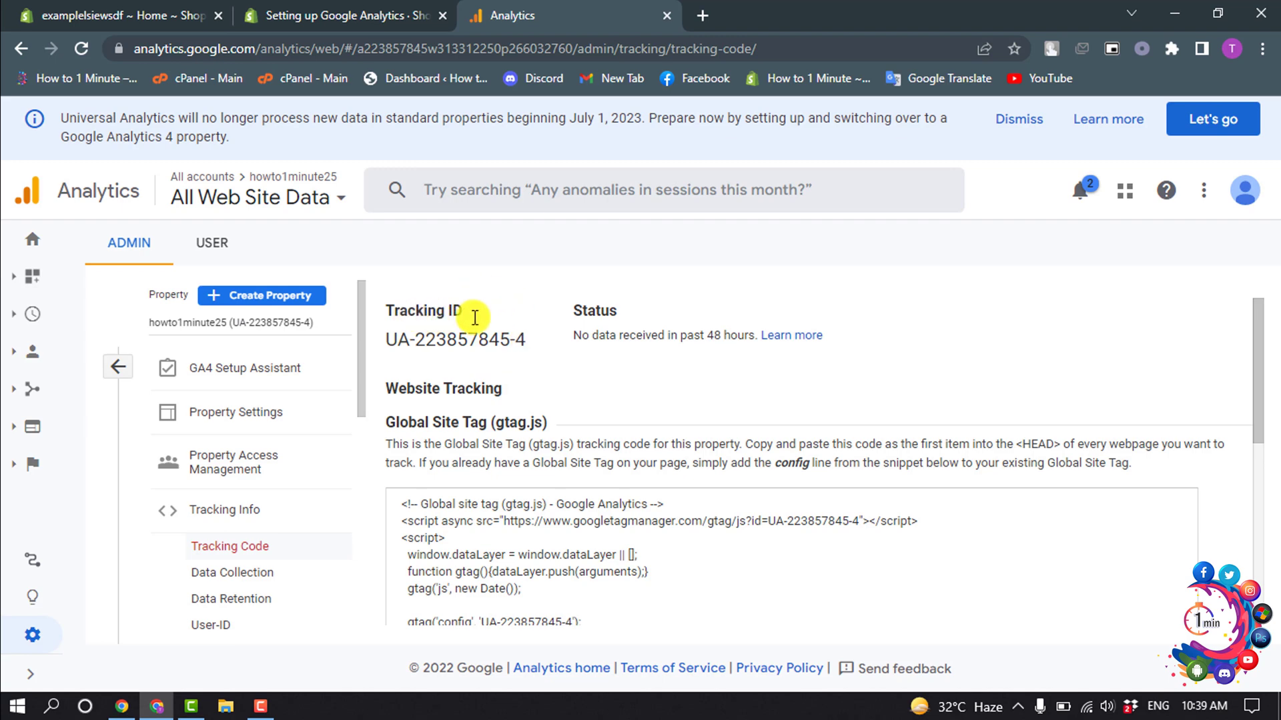
pyautogui.moveTo(525, 343)
pyautogui.mouseDown()
pyautogui.moveTo(379, 338)
pyautogui.moveTo(537, 345)
pyautogui.moveTo(524, 341)
pyautogui.mouseUp()
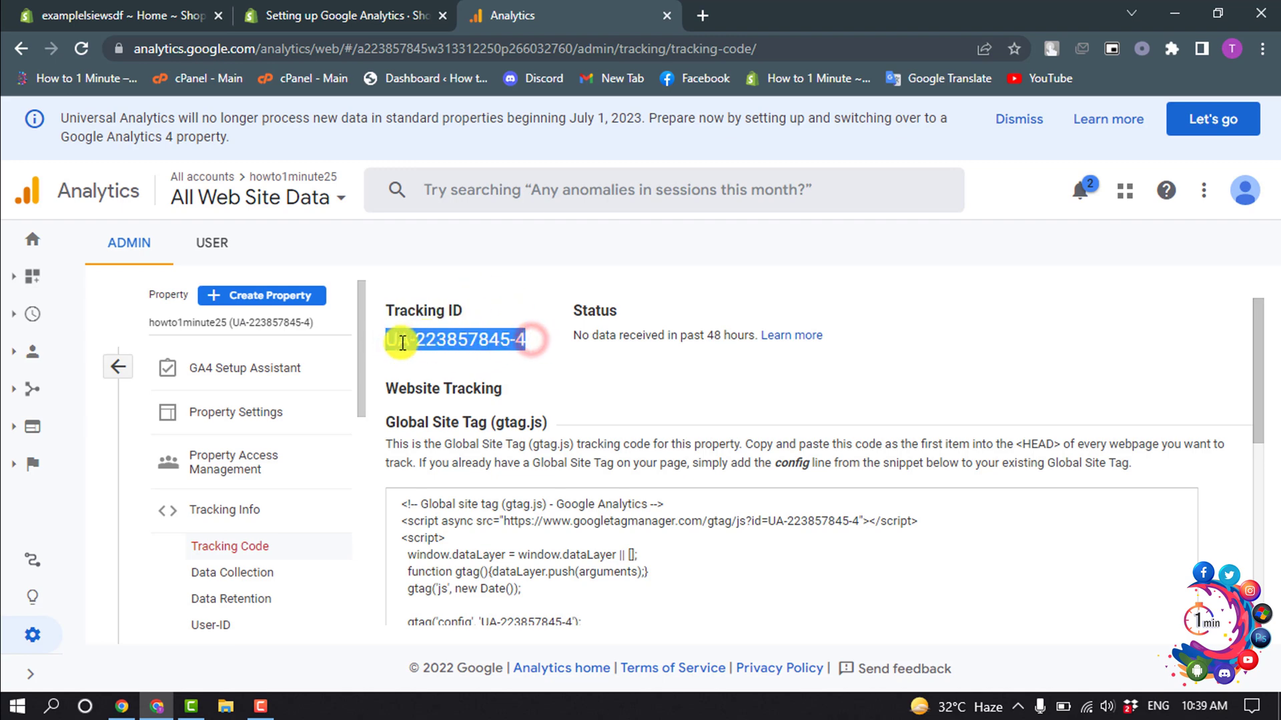
pyautogui.rightClick(393, 332)
pyautogui.click(420, 361)
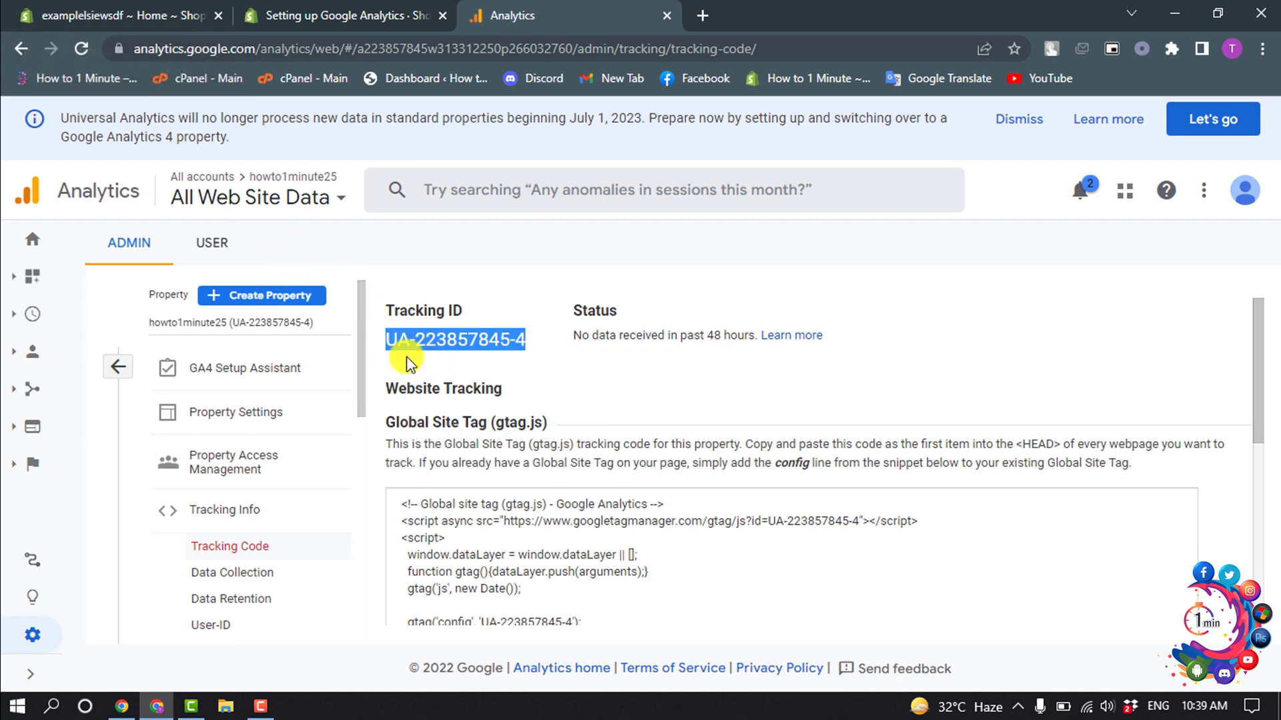
pyautogui.scroll(-1, 401, 341)
# Go to the Online Store Preferences page in the Shopify admin.
pyautogui.click(4, 8)
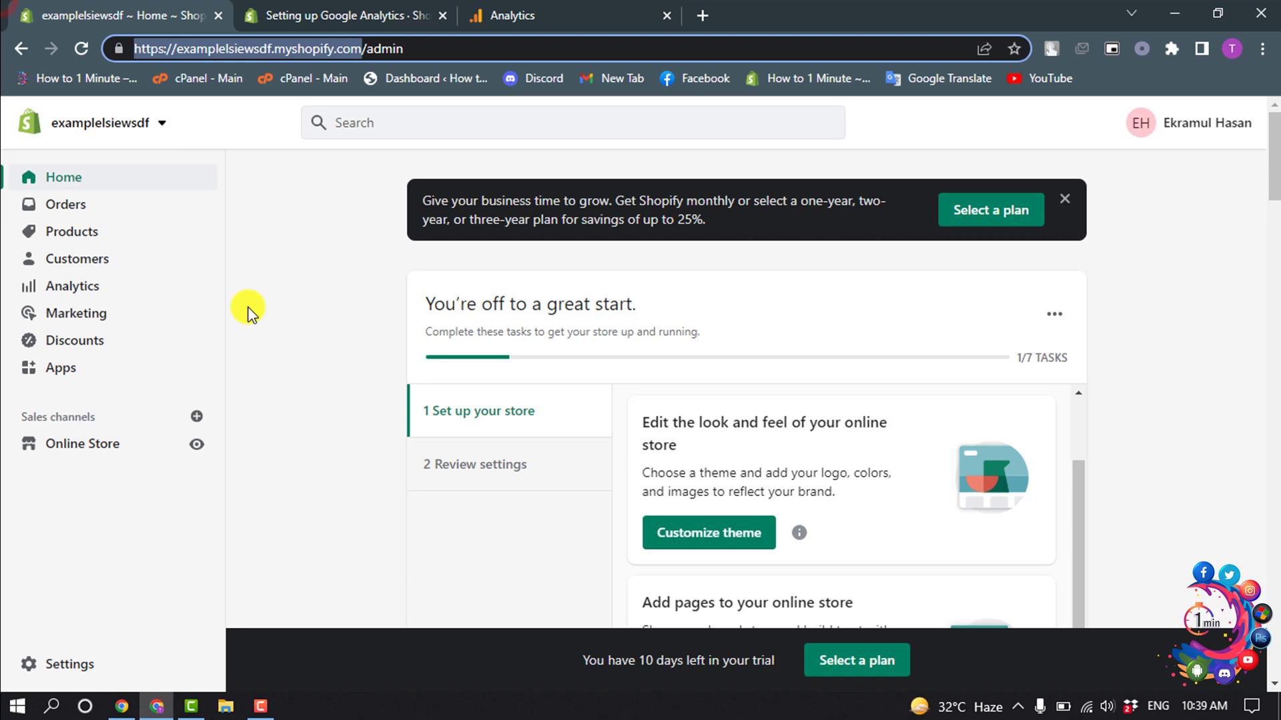
pyautogui.click(306, 279)
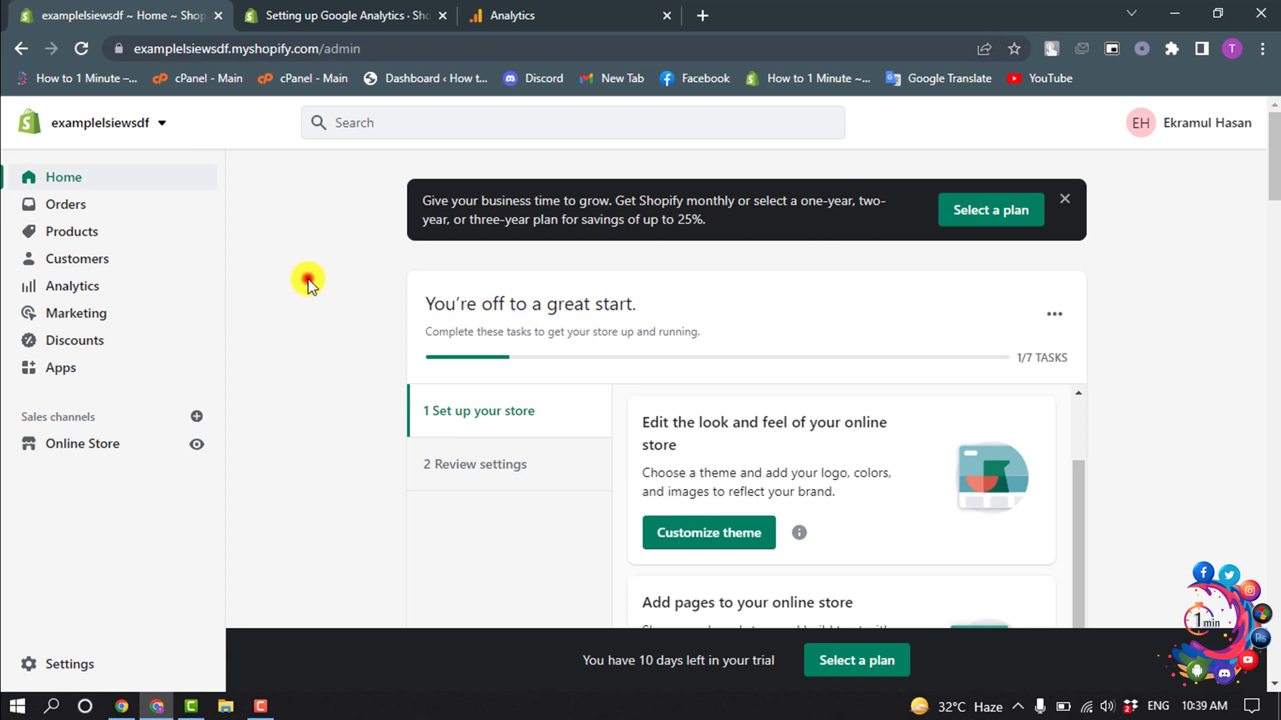
pyautogui.click(90, 449)
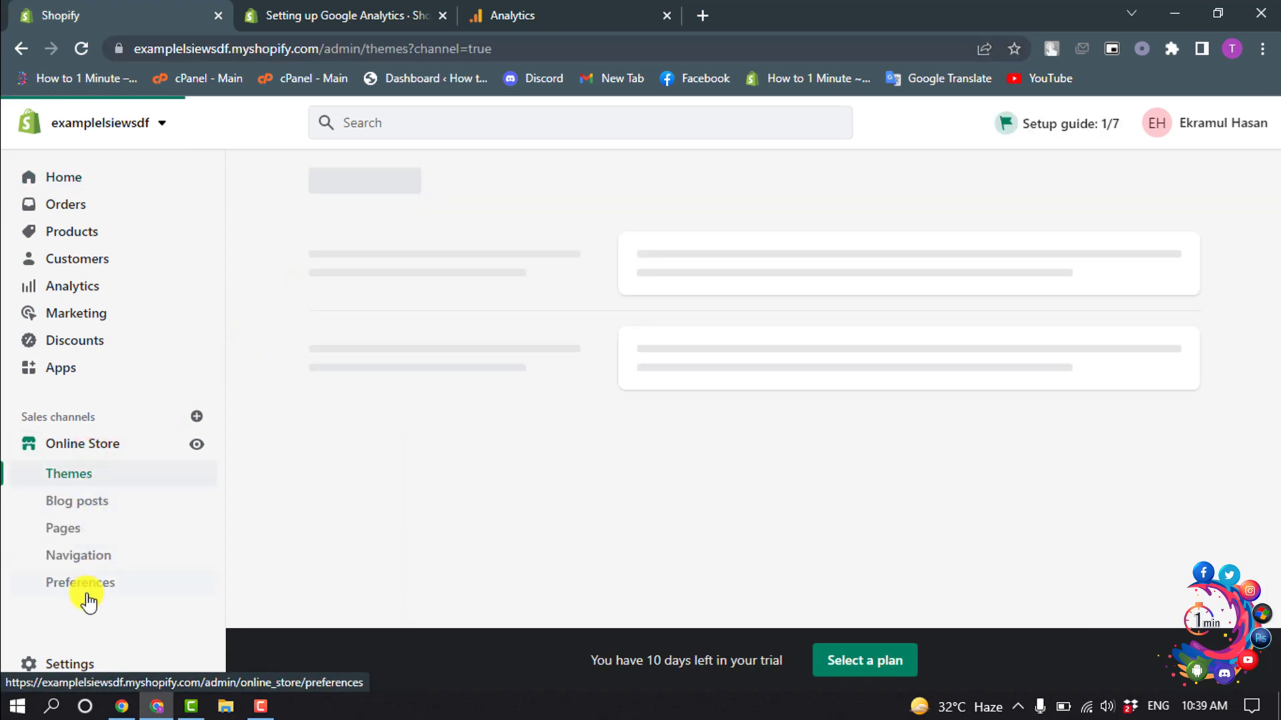
pyautogui.click(86, 591)
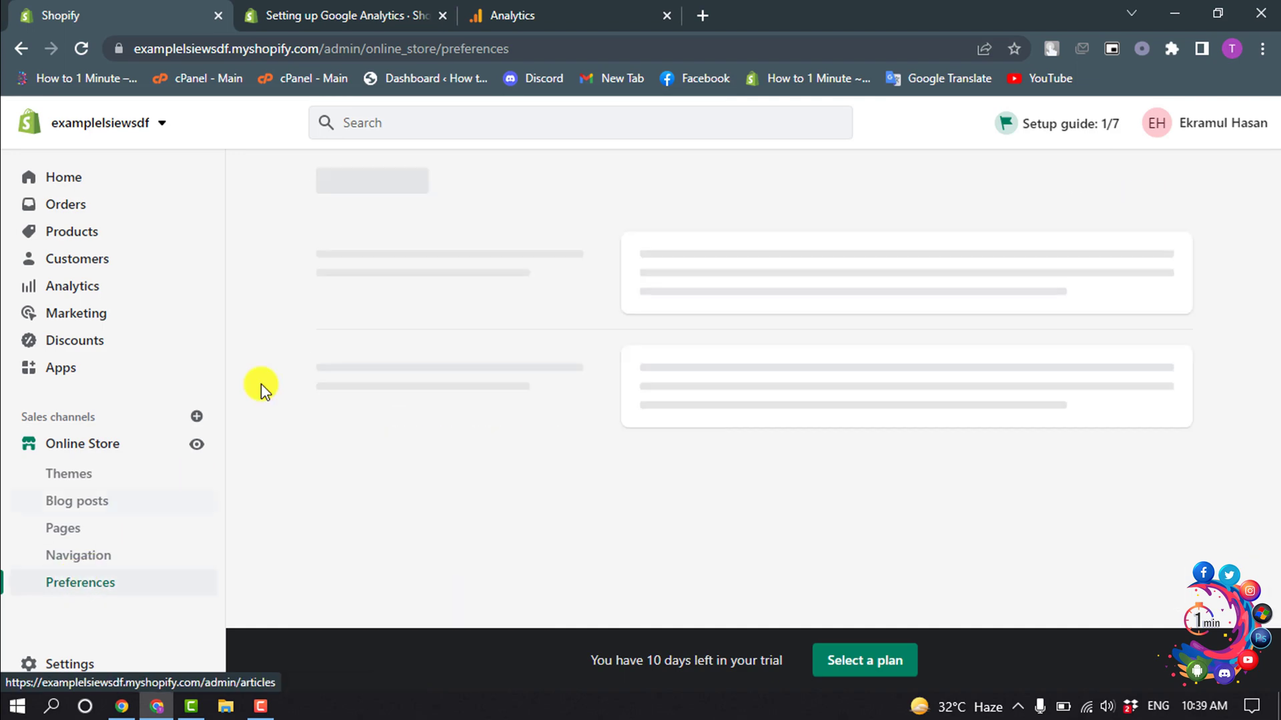
pyautogui.scroll(-2, 364, 395)
pyautogui.scroll(-2, 366, 403)
pyautogui.scroll(-1, 365, 400)
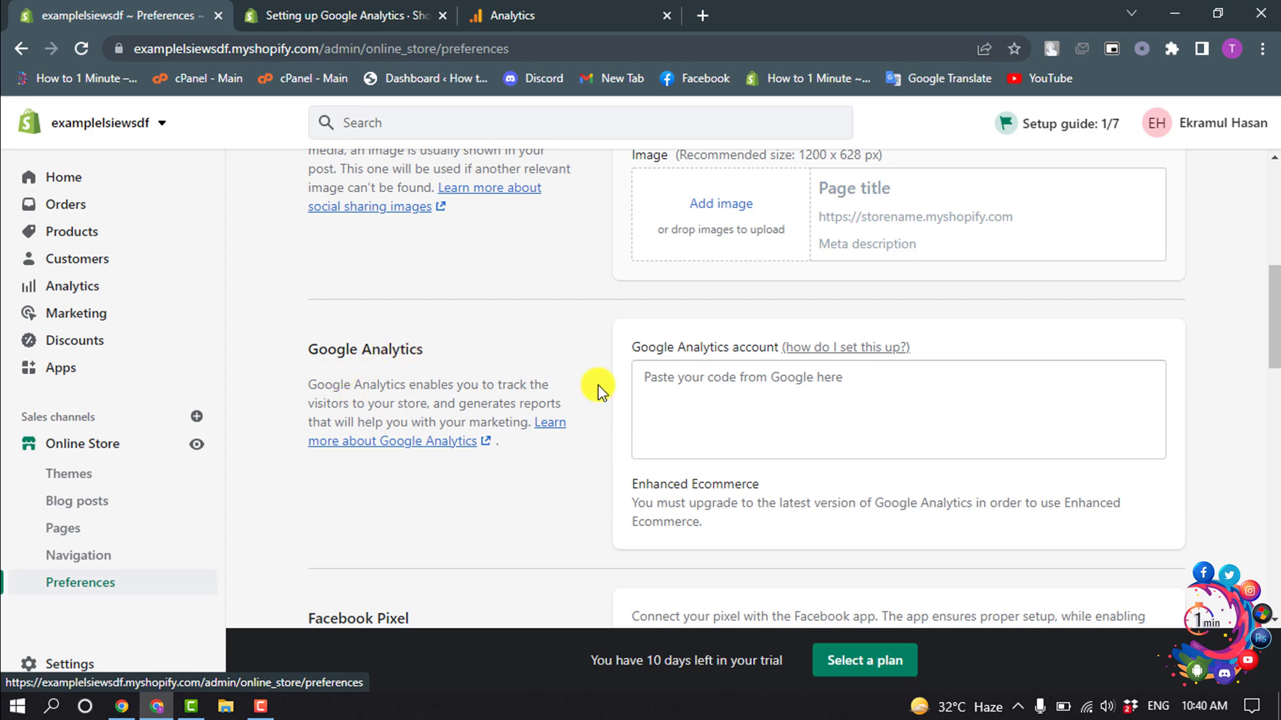
pyautogui.click(701, 393)
pyautogui.rightClick(701, 392)
pyautogui.click(758, 533)
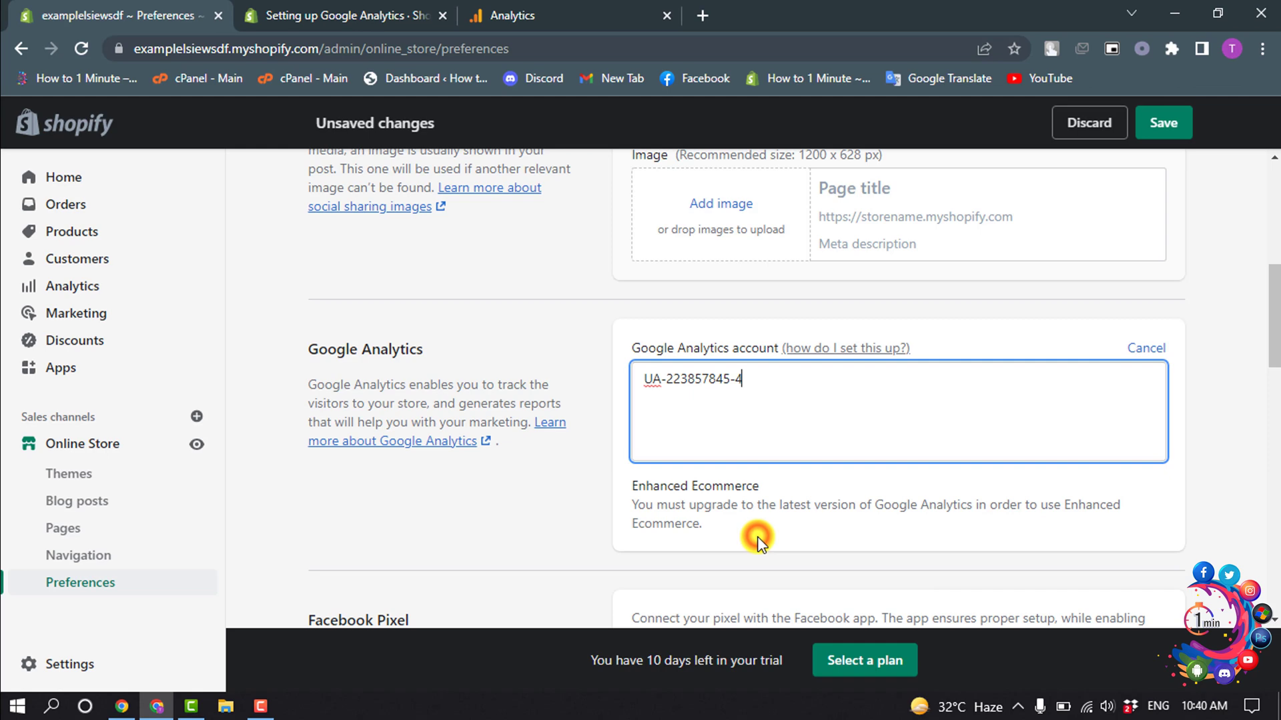
pyautogui.click(1161, 129)
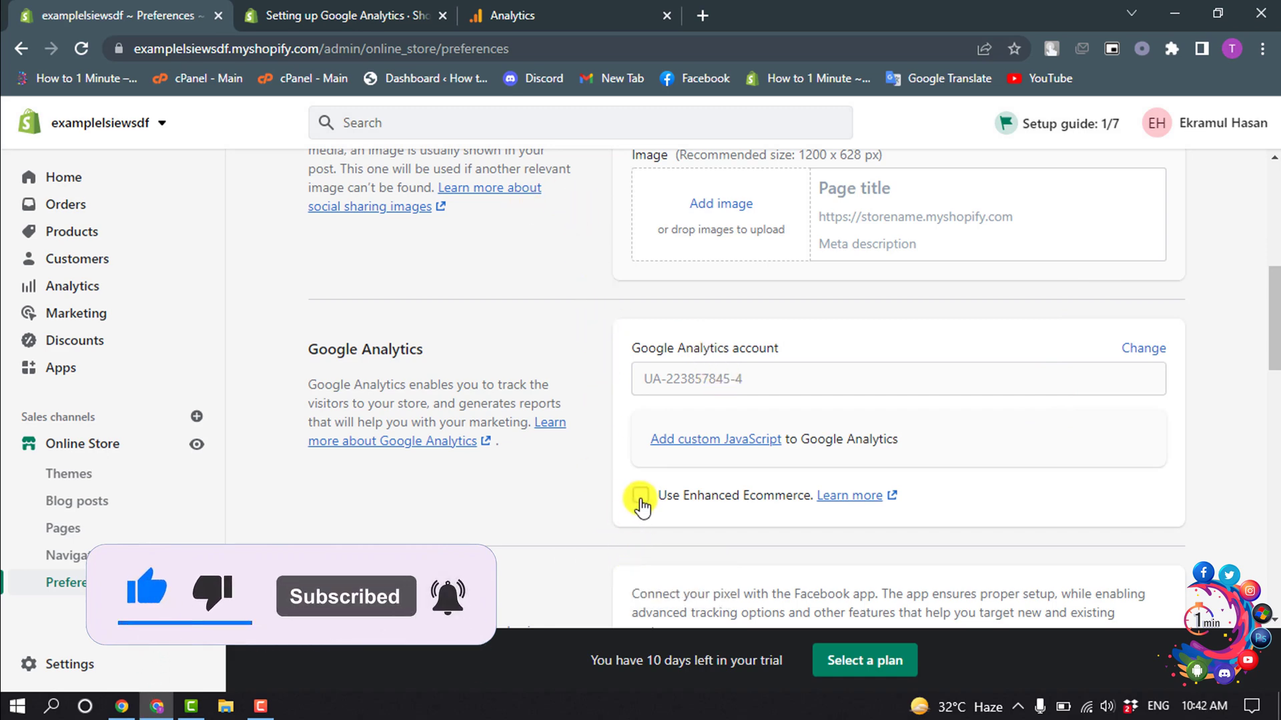
# Turn on Enhanced Ecommerce and save the preferences.
pyautogui.click(641, 495)
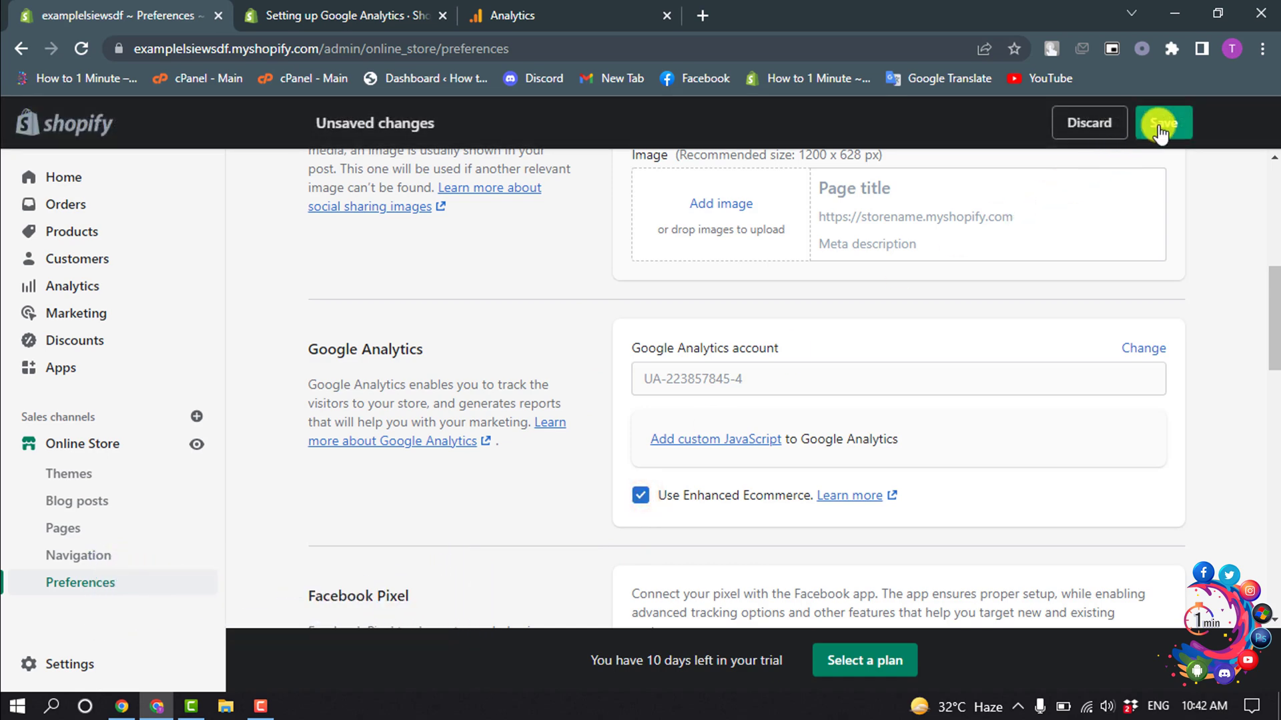
pyautogui.click(1158, 128)
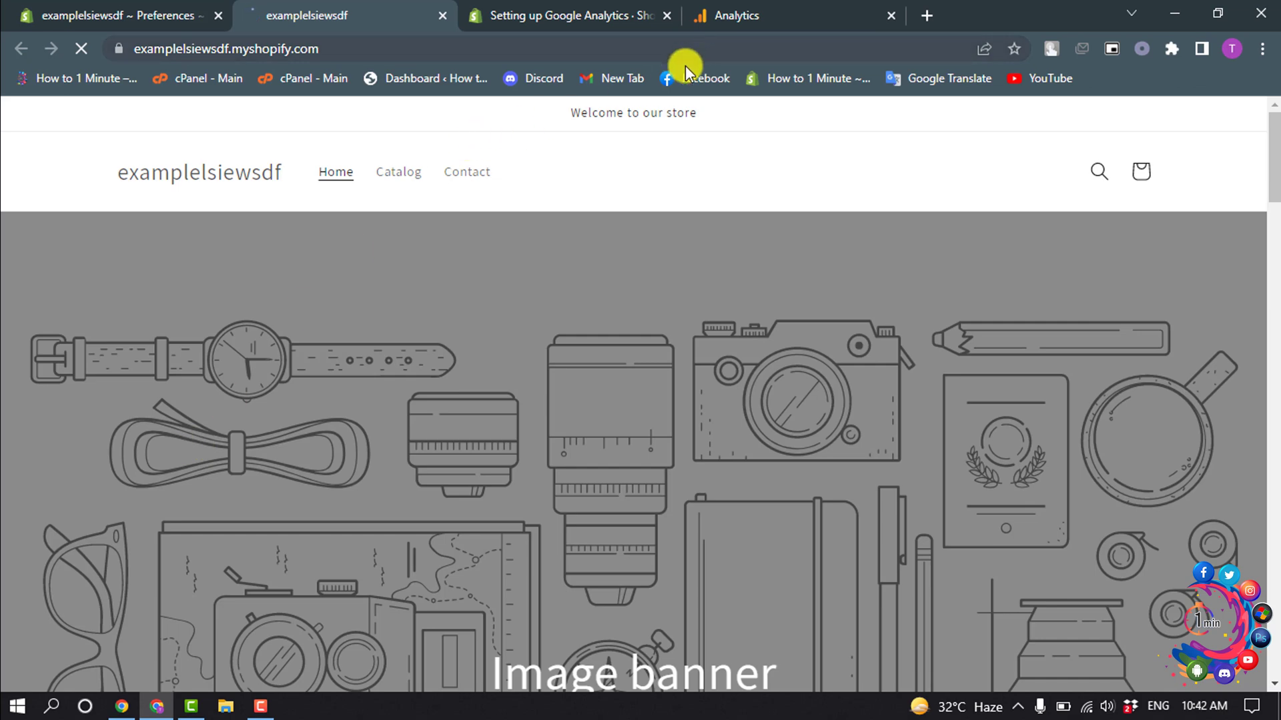
pyautogui.click(742, 15)
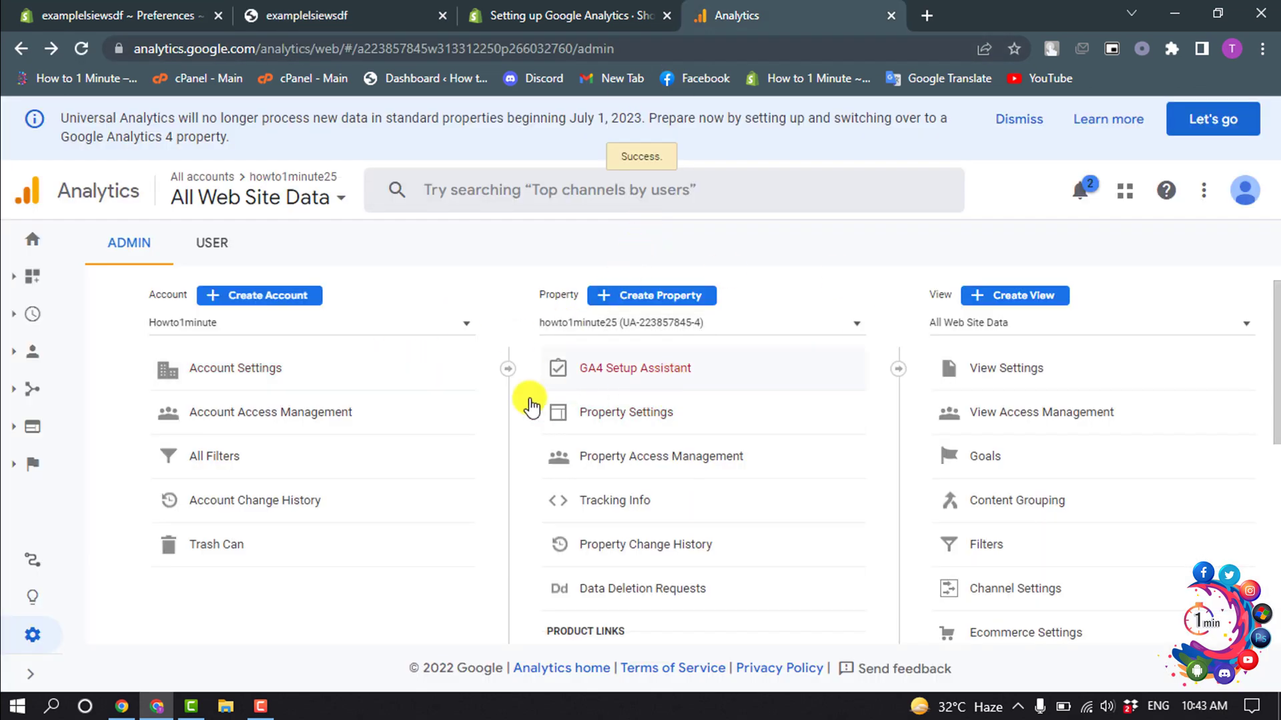
# Expand Realtime and view the Overview report showing 1 active user.
pyautogui.click(32, 320)
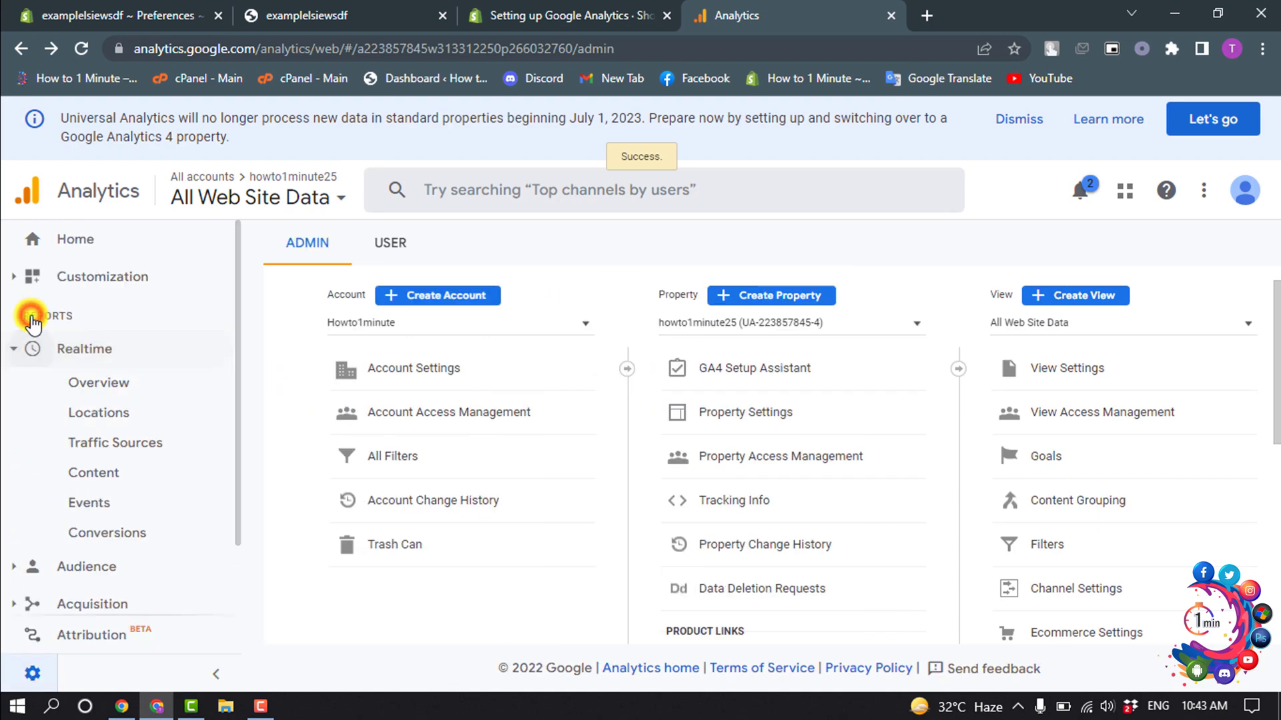
pyautogui.click(98, 393)
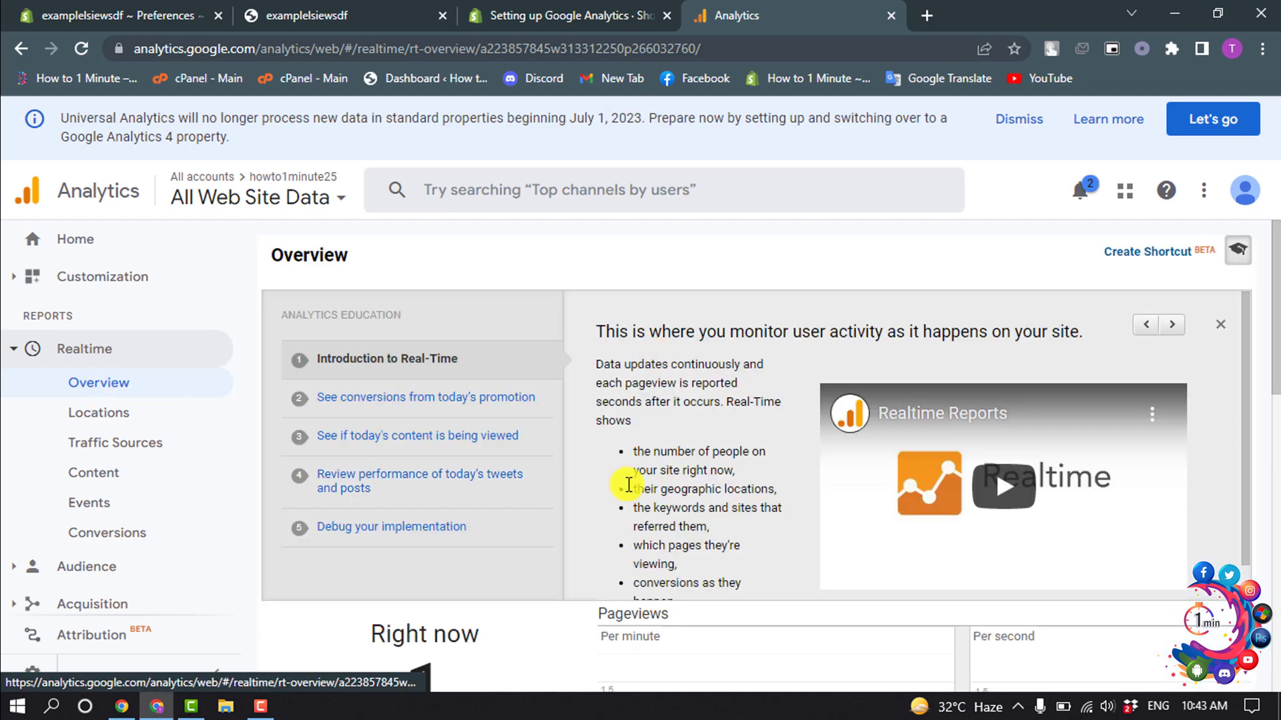
pyautogui.scroll(-3, 627, 485)
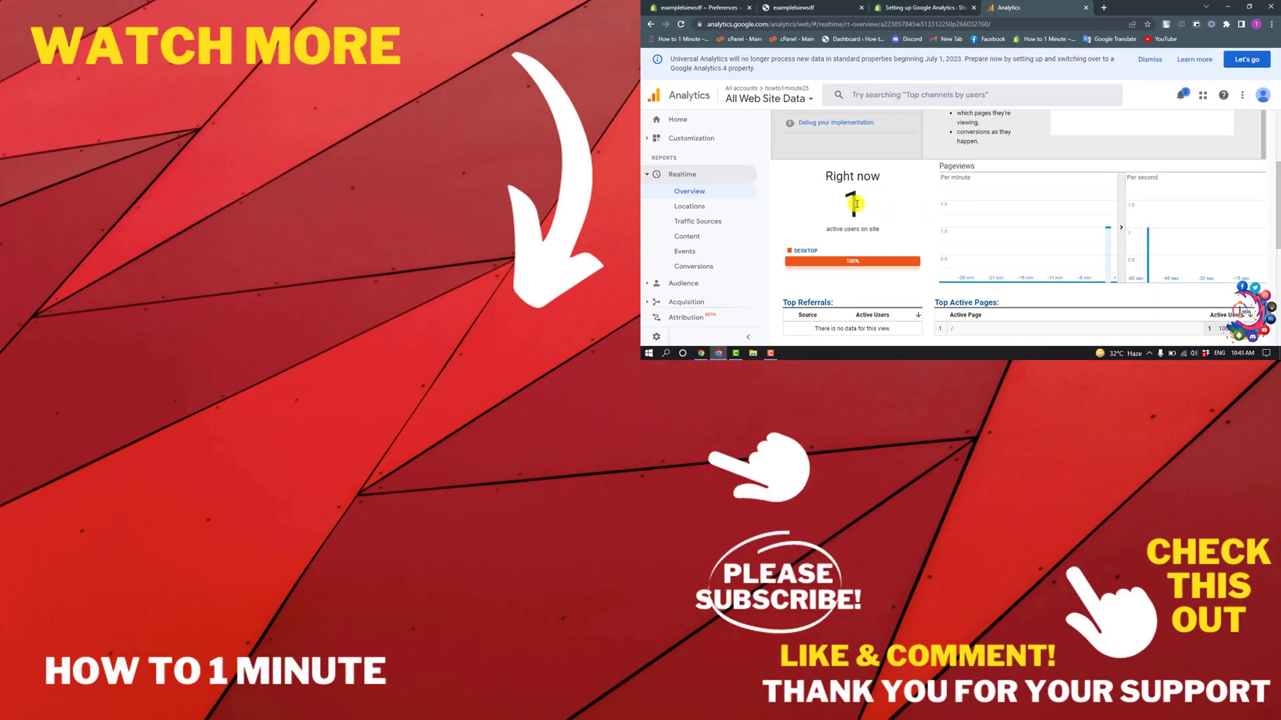
pyautogui.scroll(-2, 867, 212)
pyautogui.scroll(-1, 867, 212)
pyautogui.scroll(-1, 866, 211)
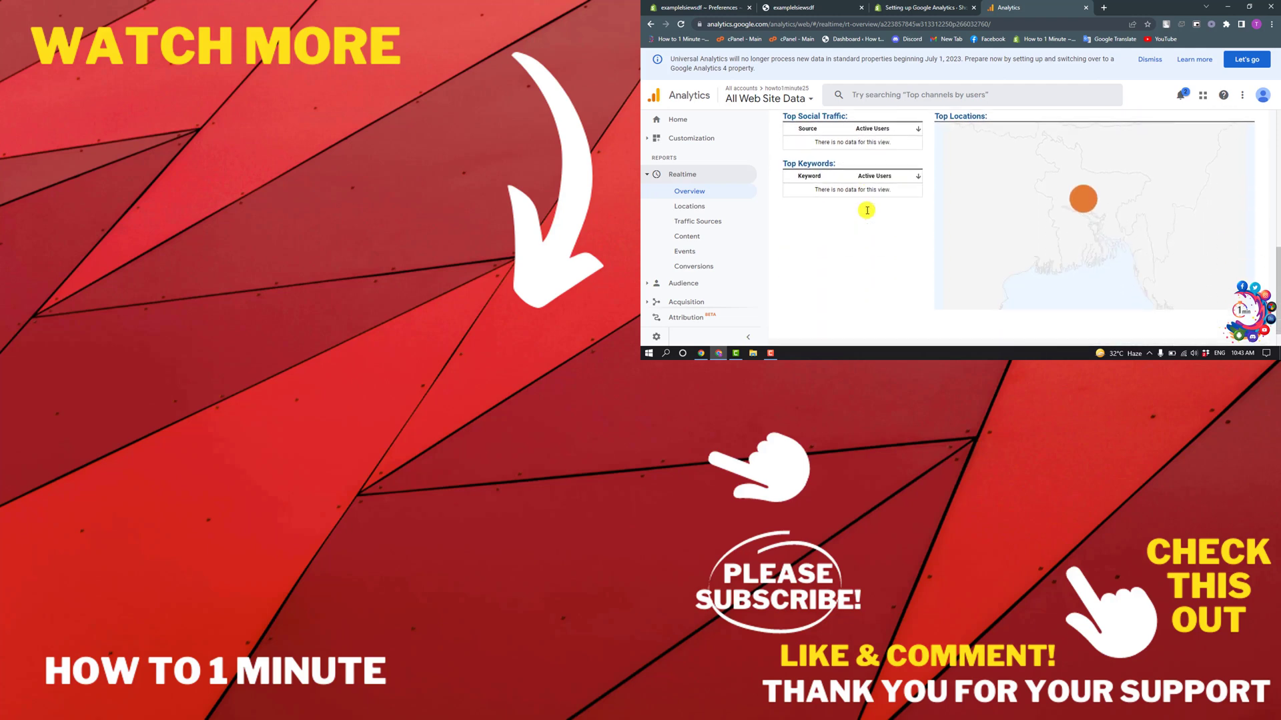
pyautogui.scroll(1, 867, 210)
pyautogui.scroll(1, 866, 210)
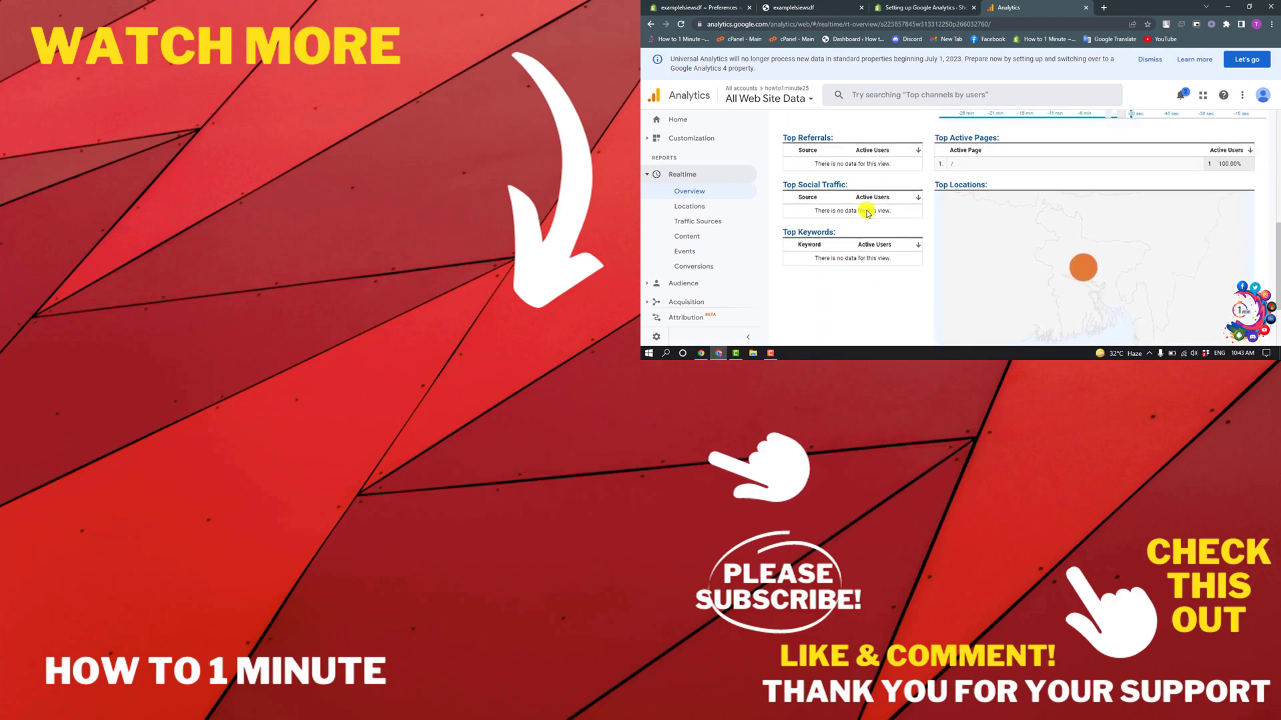
pyautogui.scroll(1, 867, 212)
pyautogui.scroll(-1, 867, 212)
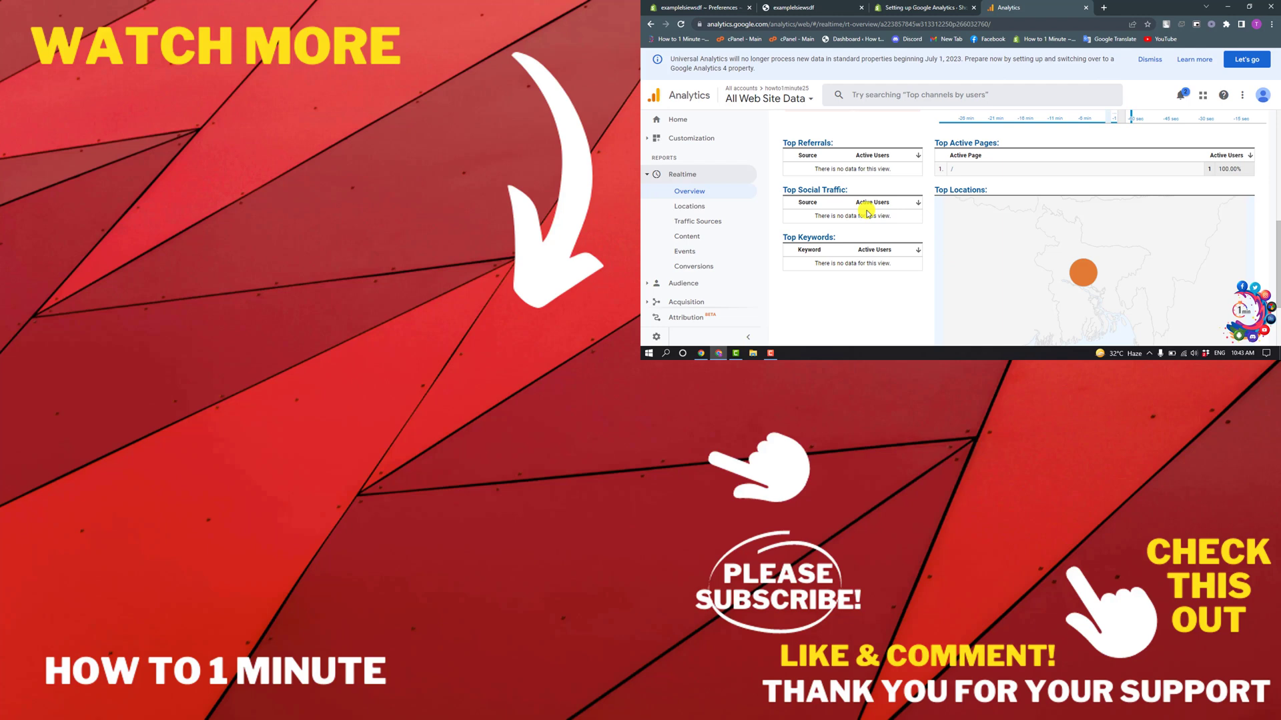
pyautogui.scroll(-1, 867, 213)
pyautogui.scroll(1, 867, 213)
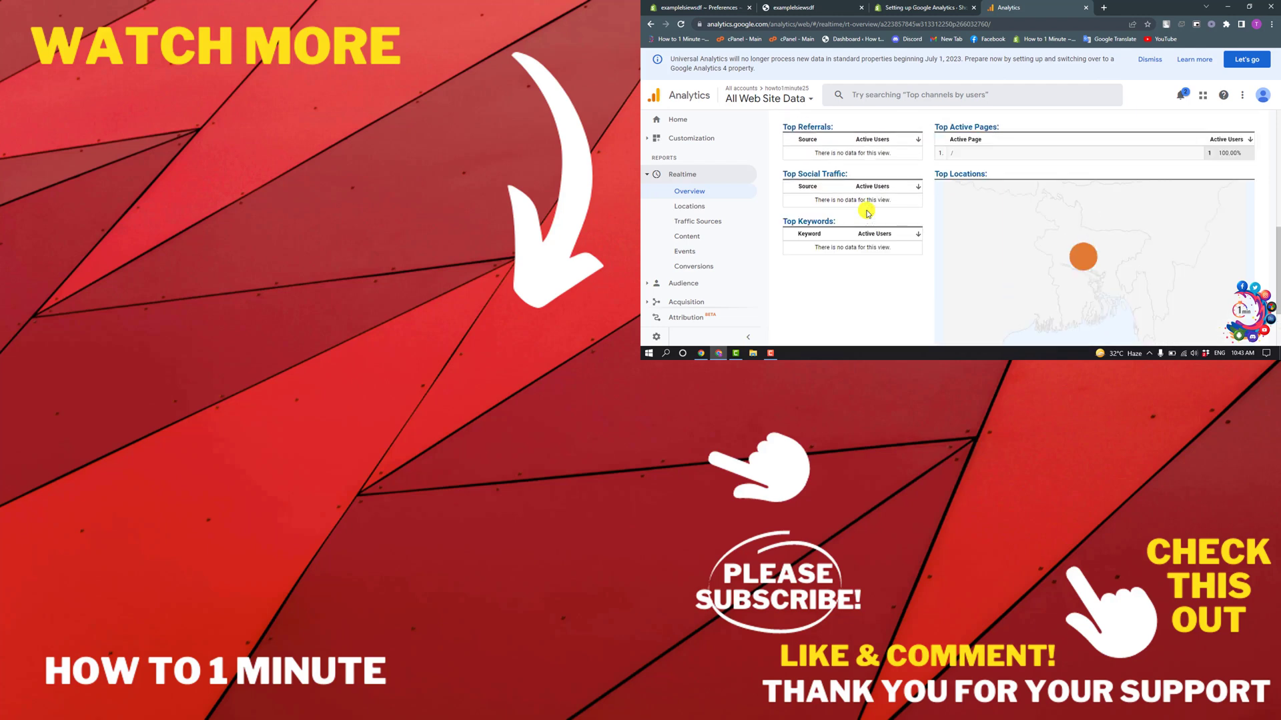
pyautogui.scroll(2, 867, 213)
pyautogui.scroll(1, 866, 212)
pyautogui.scroll(1, 867, 212)
pyautogui.scroll(1, 867, 213)
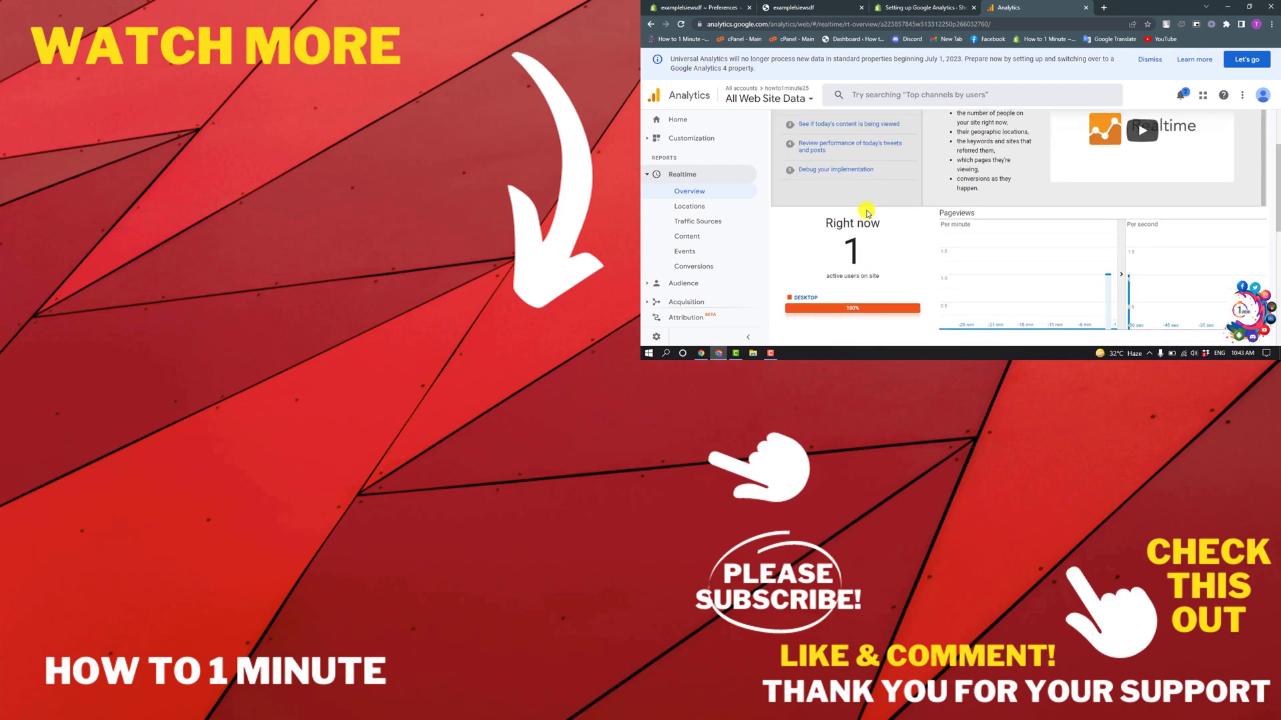